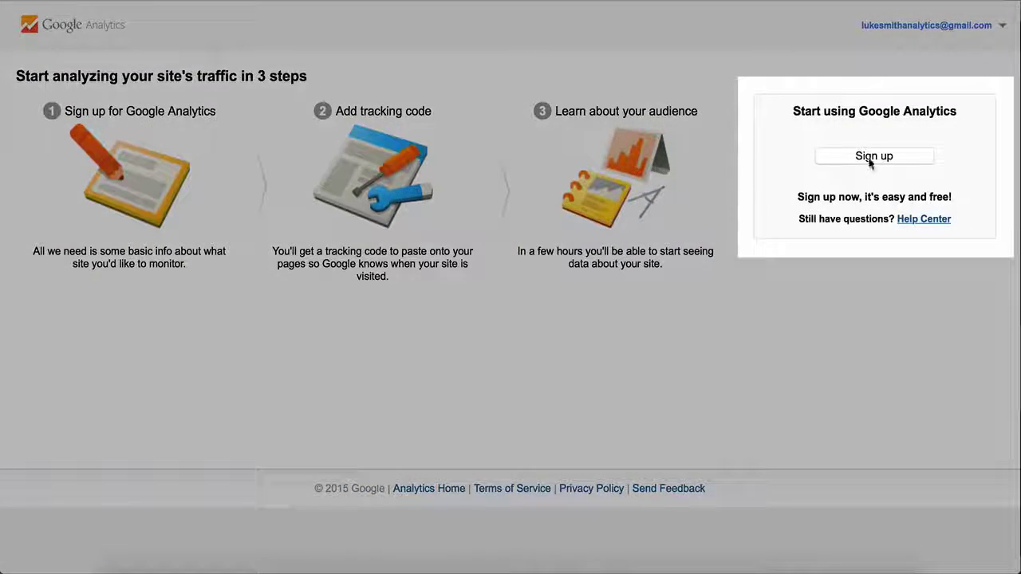
Sign the website up for Google Analytics in the Internet and Telecom category, request its tracking ID and accept the terms of service.
{"action": "left_click", "coordinate": [873, 158]}
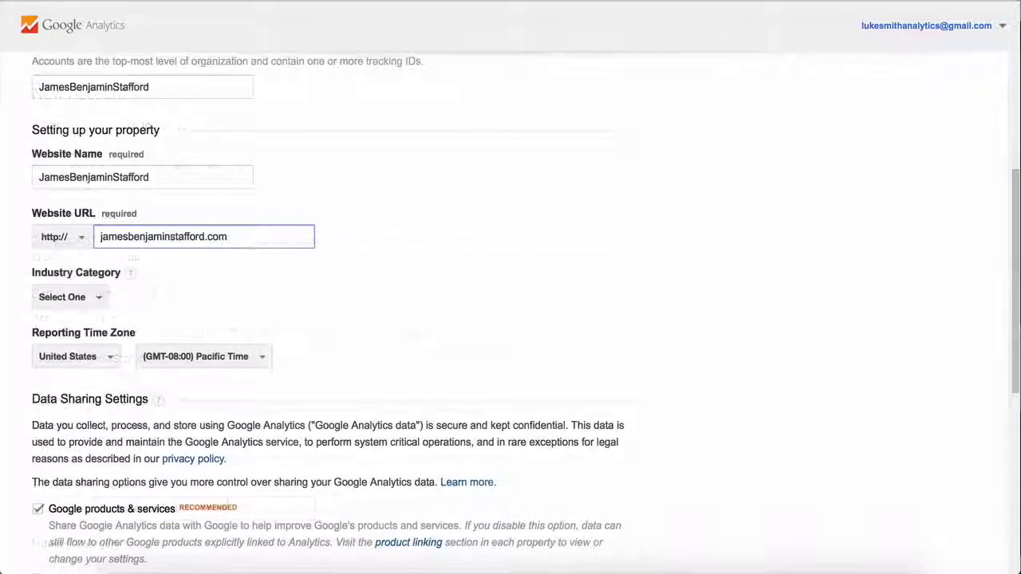
{"action": "scroll", "coordinate": [511, 288], "scroll_direction": "down", "scroll_amount": 5}
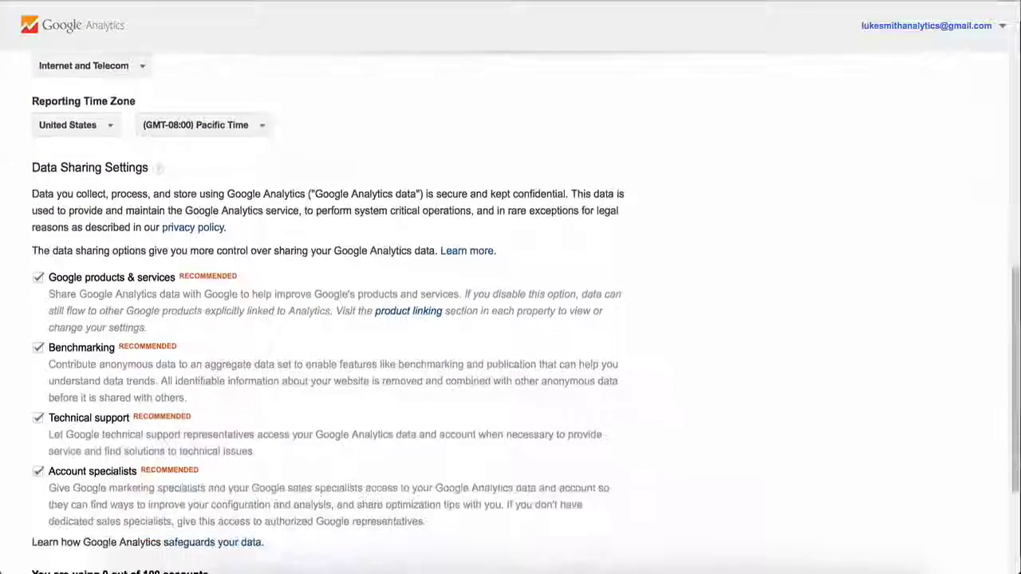
{"action": "scroll", "coordinate": [510, 288], "scroll_direction": "down", "scroll_amount": 1}
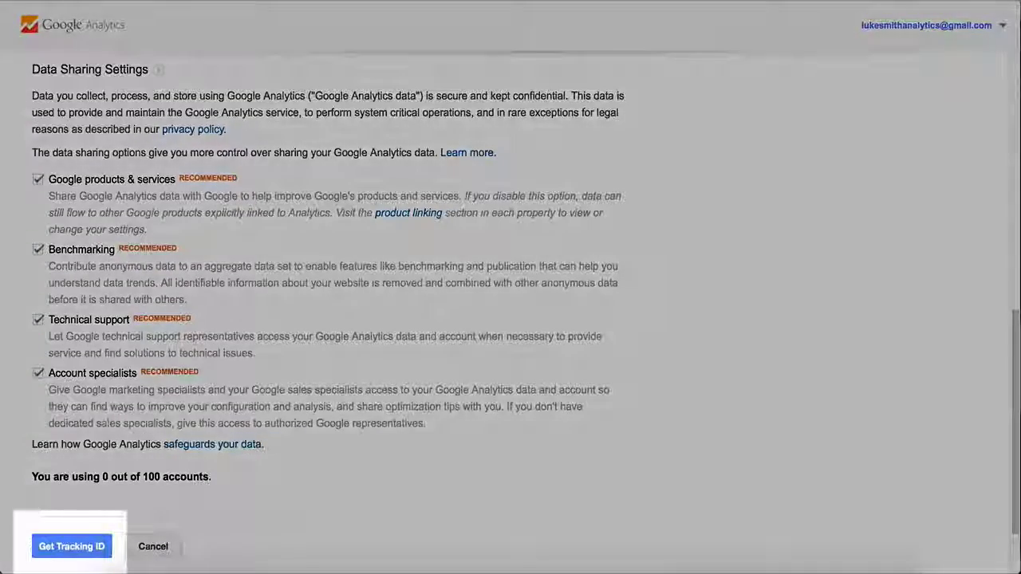
{"action": "left_click", "coordinate": [71, 547]}
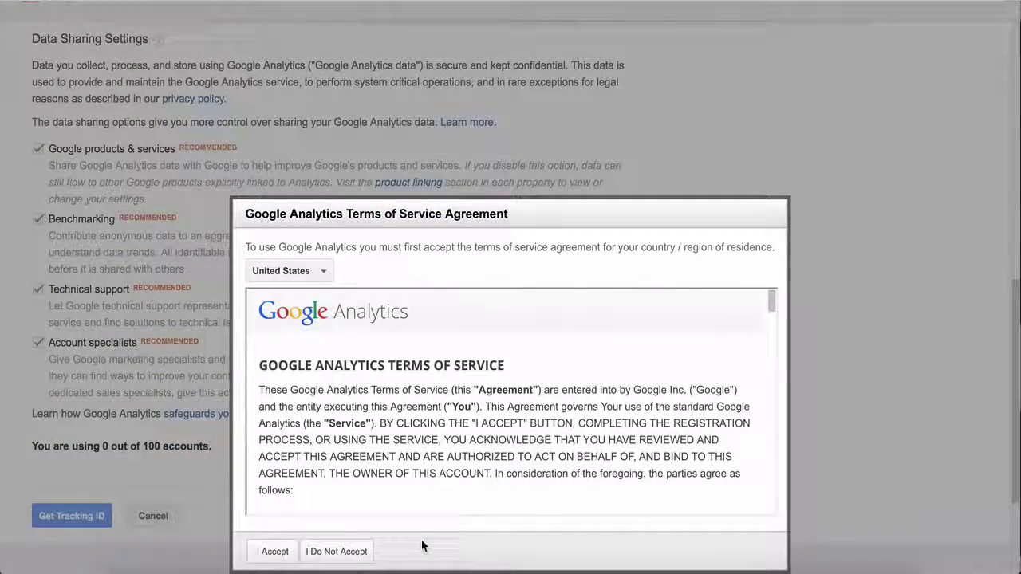
{"action": "left_click", "coordinate": [271, 550]}
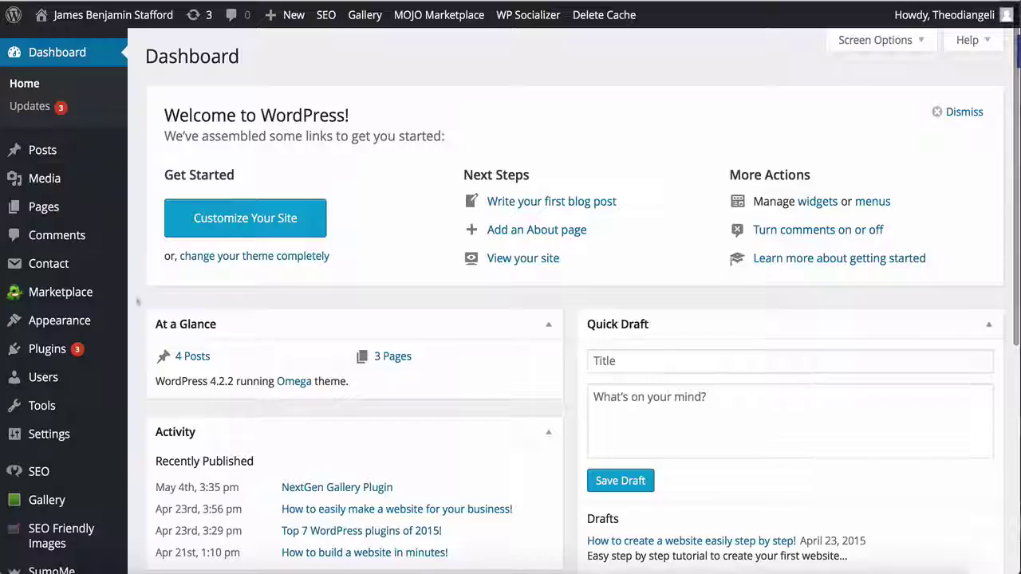
In the WordPress admin, search new plugins for "yoast google analytics", and install and activate Google Analytics by Yoast.
{"action": "mouse_move", "coordinate": [116, 356]}
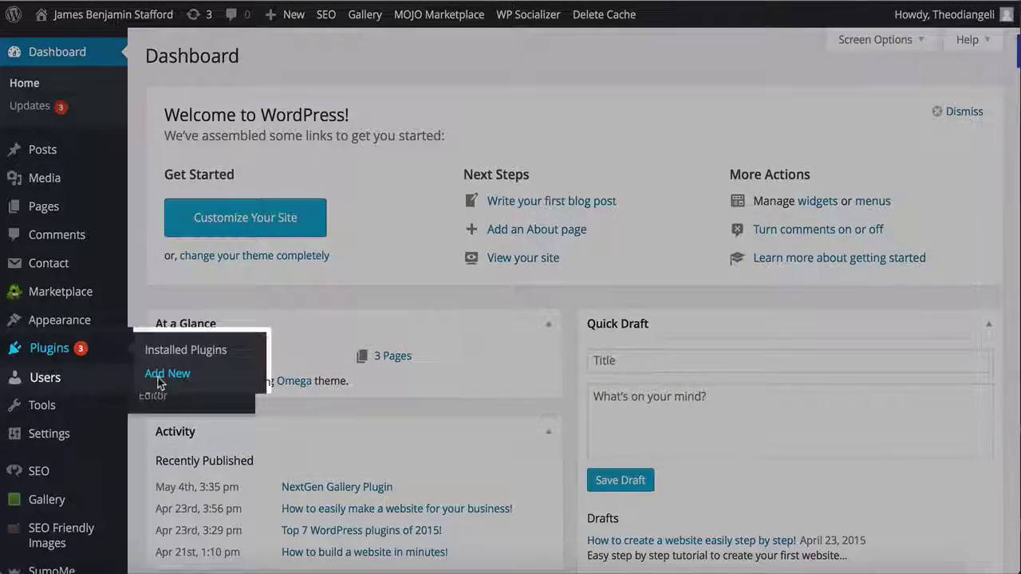
{"action": "left_click", "coordinate": [166, 375]}
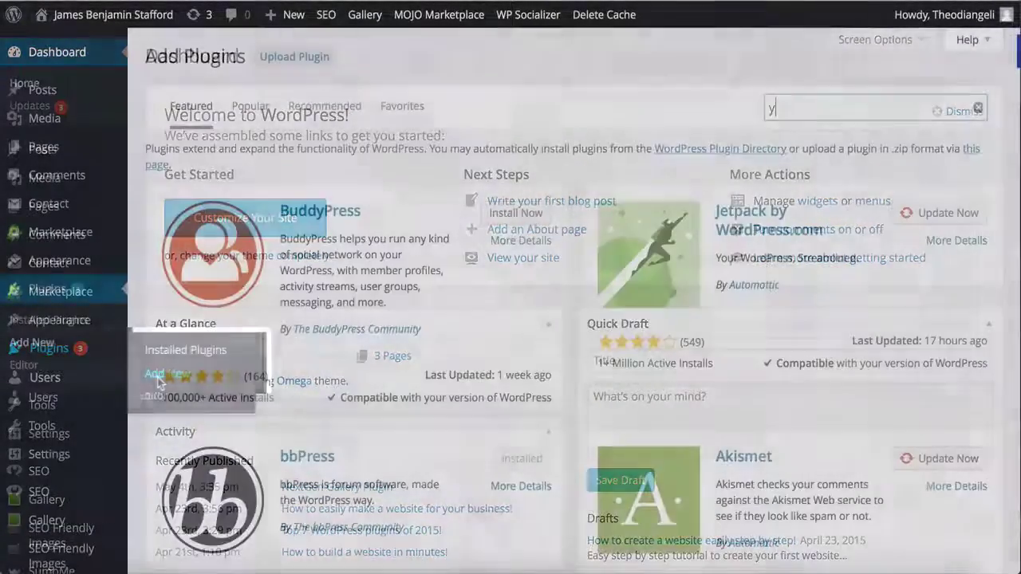
{"action": "type", "text": "oast "}
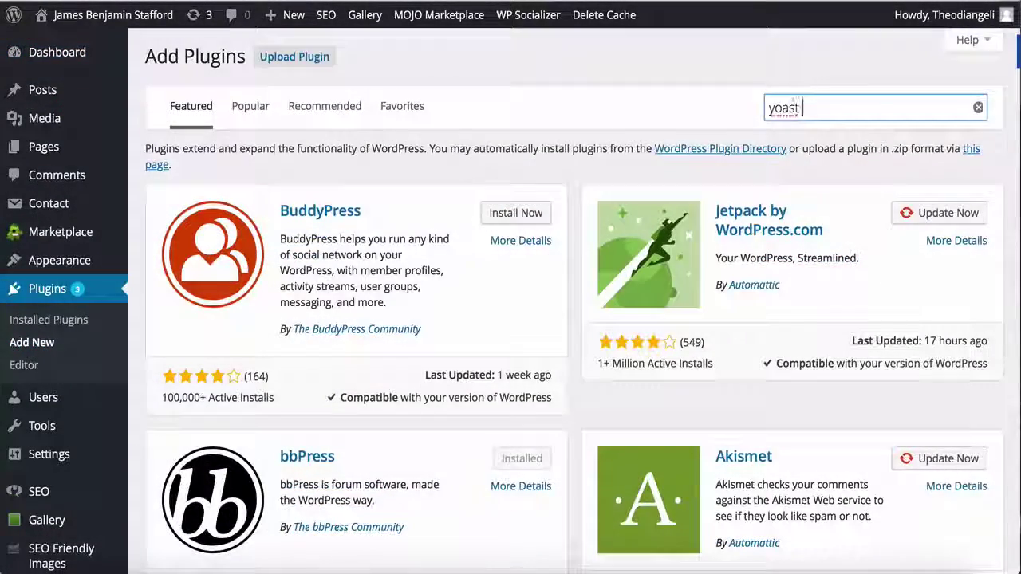
{"action": "type", "text": "google analyt"}
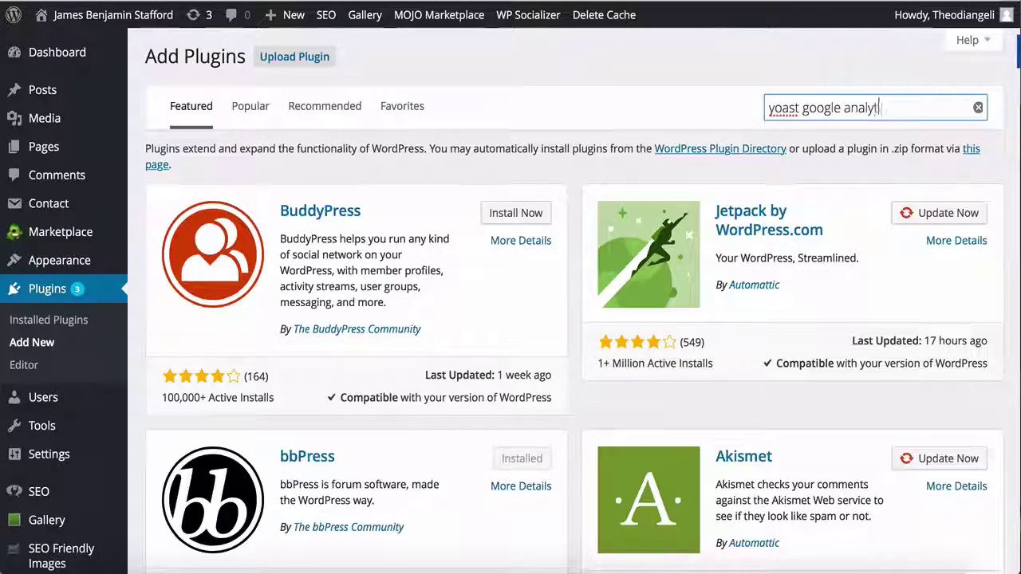
{"action": "type", "text": "ic"}
{"action": "type", "text": "s"}
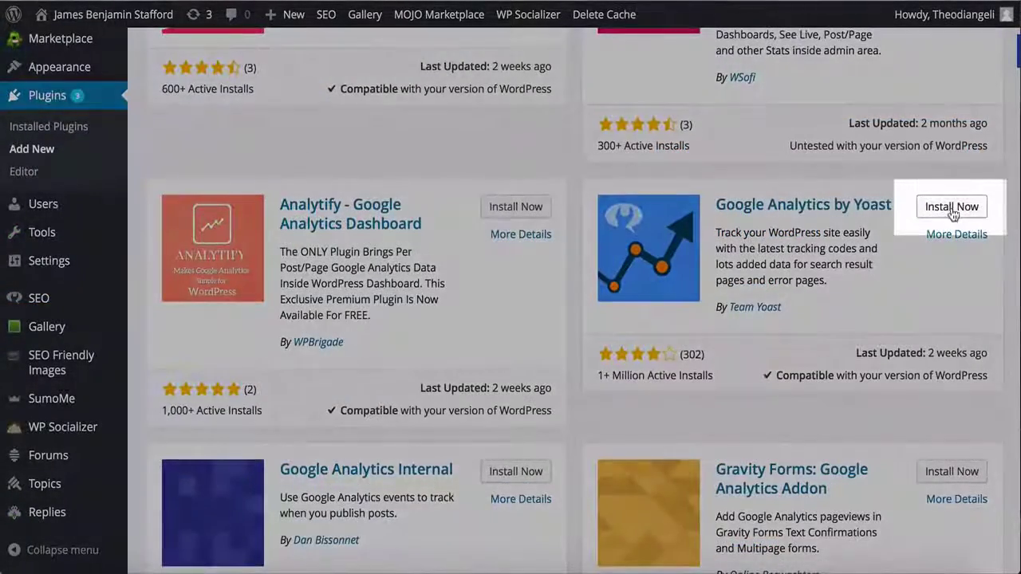
{"action": "left_click", "coordinate": [952, 207]}
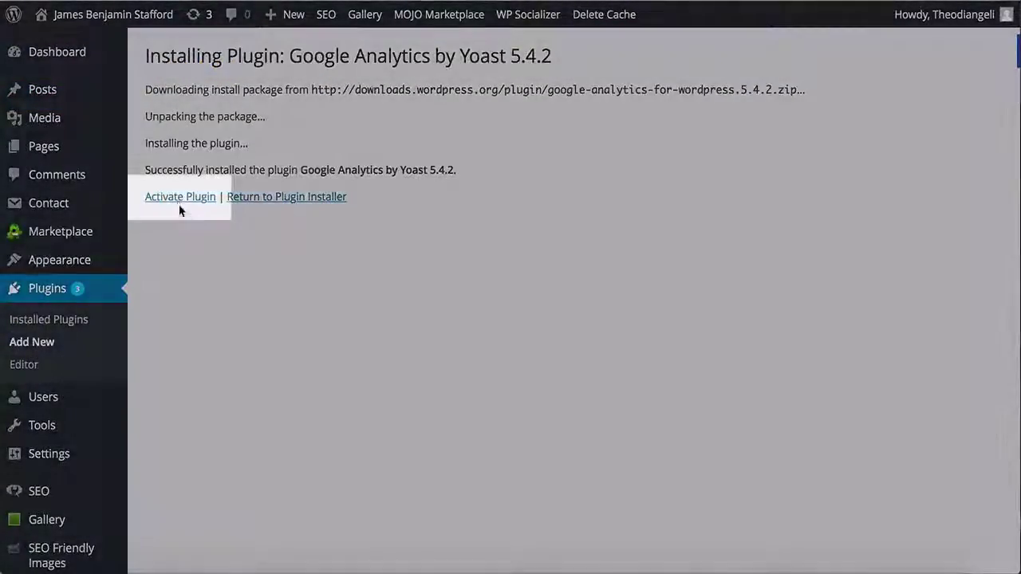
{"action": "left_click", "coordinate": [180, 199]}
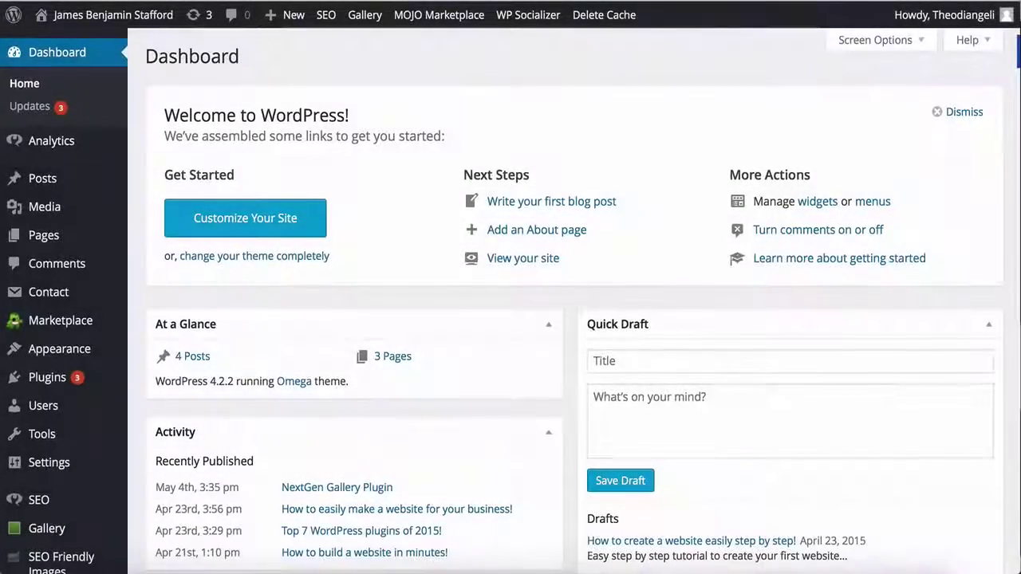
From the Yoast analytics dashboard's re-authentication link, enable manual UA code entry, fill in the site's tracking ID and save the settings.
{"action": "mouse_move", "coordinate": [116, 149]}
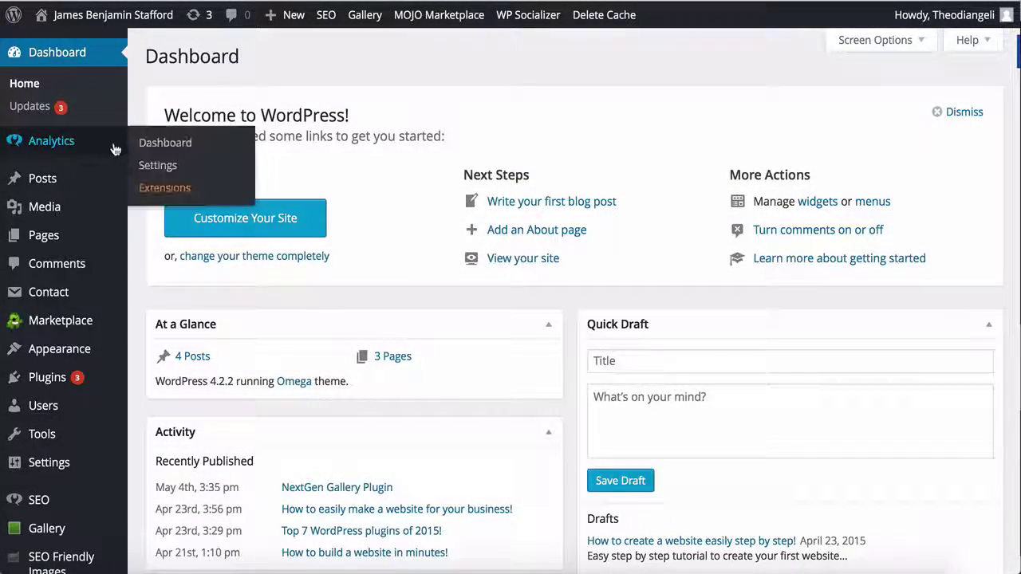
{"action": "left_click", "coordinate": [158, 145]}
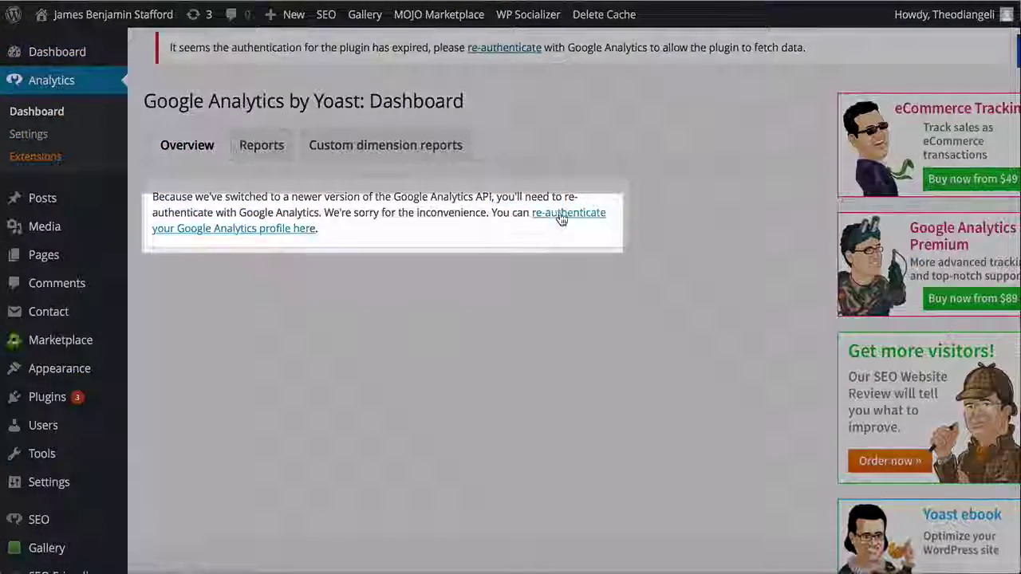
{"action": "left_click", "coordinate": [561, 213]}
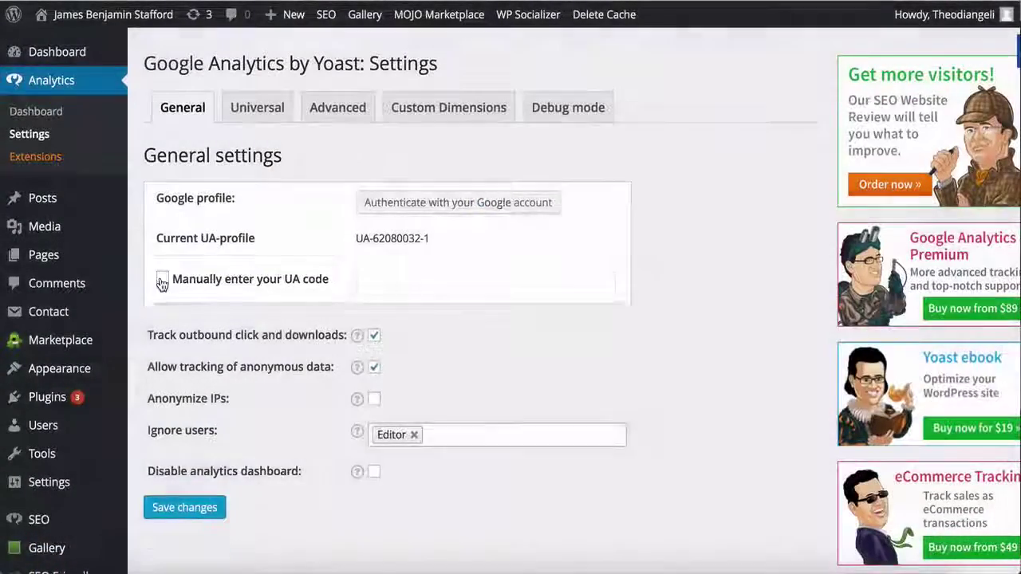
{"action": "left_click", "coordinate": [162, 280]}
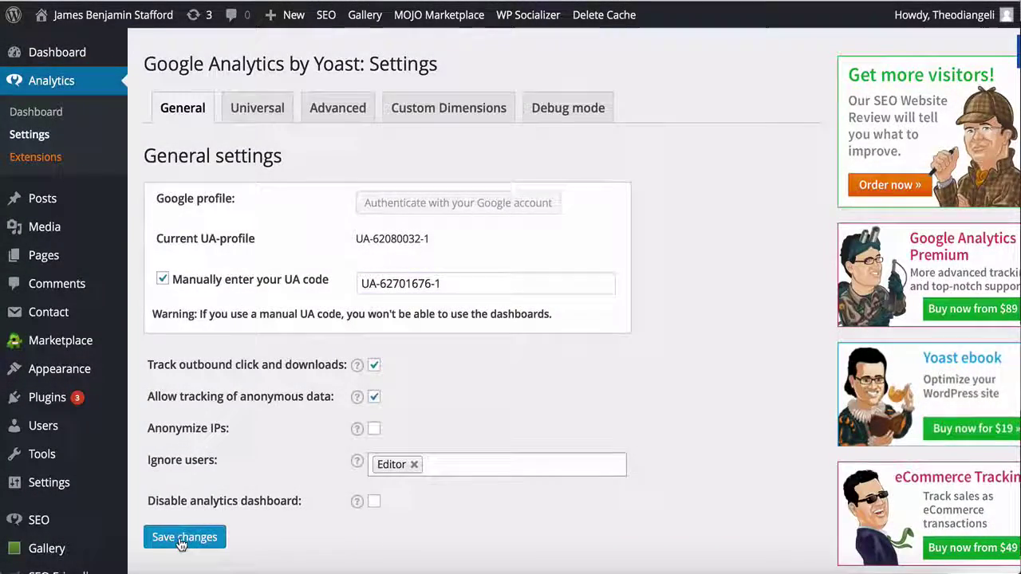
{"action": "left_click", "coordinate": [182, 539]}
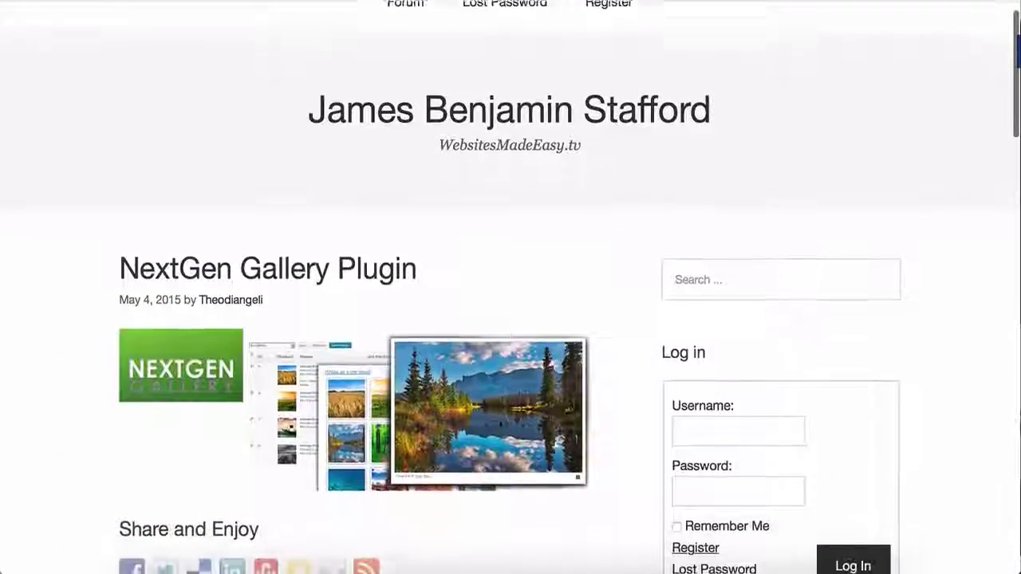
{"action": "scroll", "coordinate": [511, 288], "scroll_direction": "down", "scroll_amount": 5}
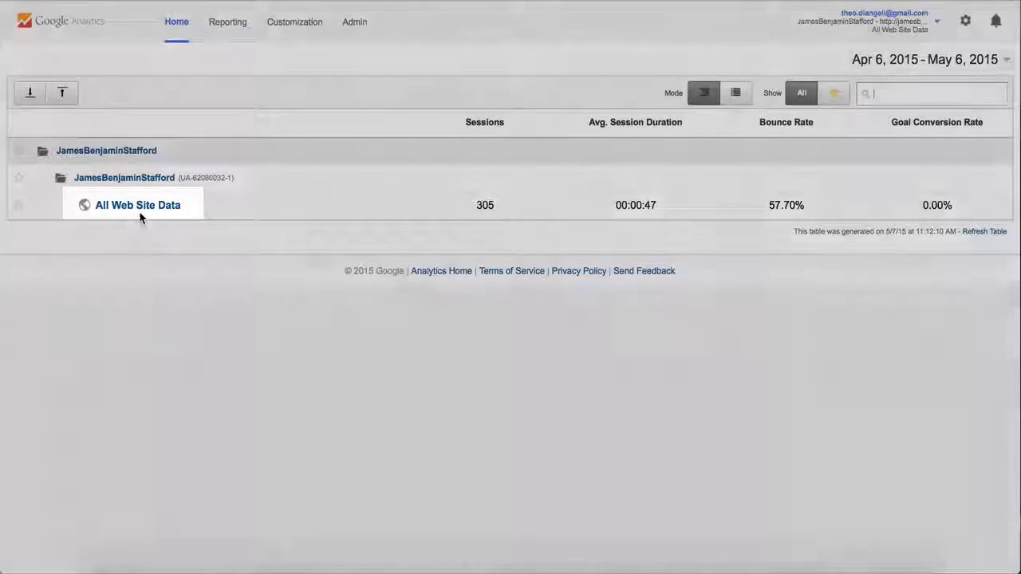
Switch to Google Analytics, open the All Web Site Data reports and create a starter dashboard named "Dashboard 1".
{"action": "left_click", "coordinate": [136, 209]}
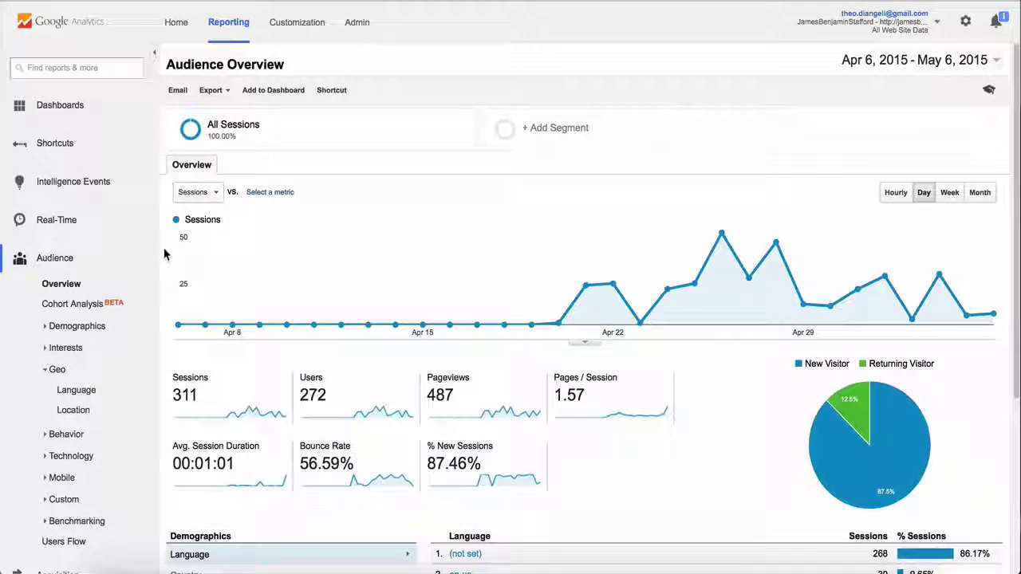
{"action": "left_click", "coordinate": [96, 108]}
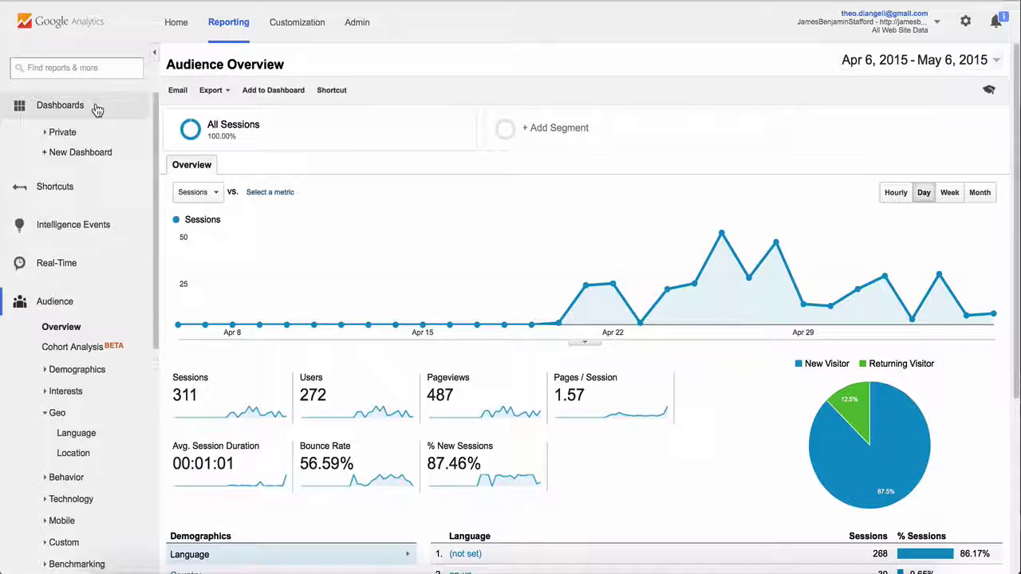
{"action": "left_click", "coordinate": [72, 151]}
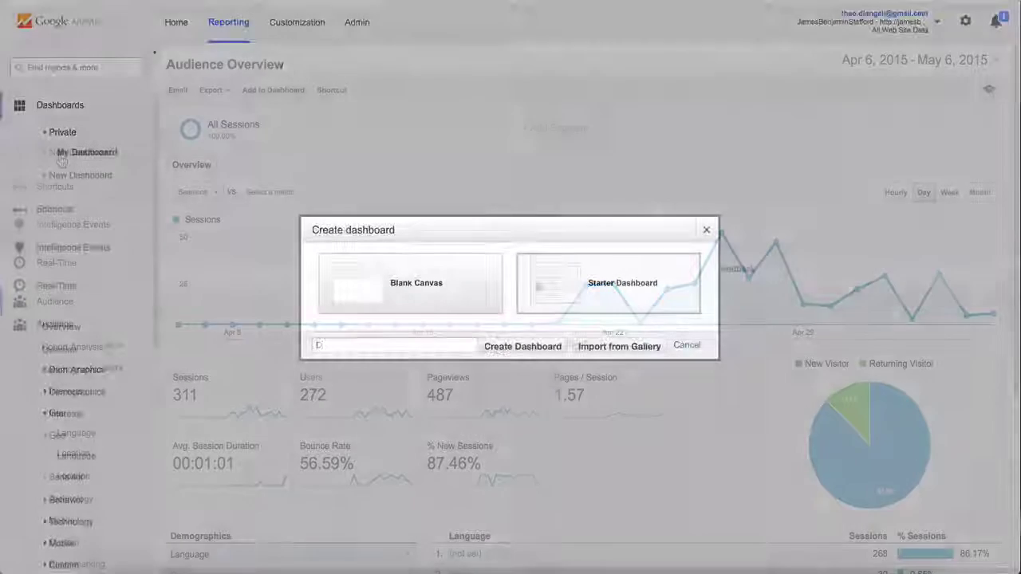
{"action": "type", "text": "Dashboar"}
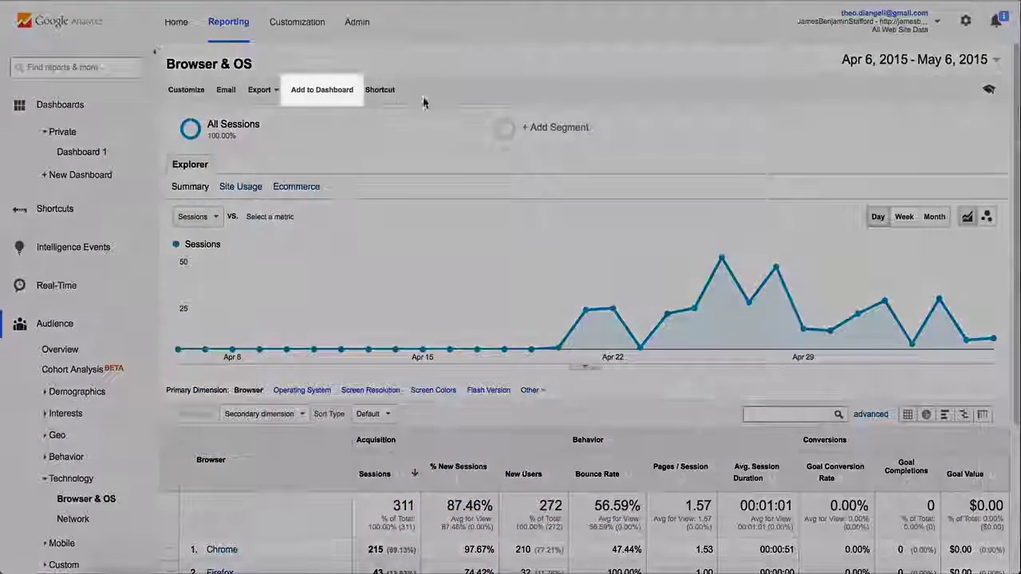
Add the Browser & OS report to Dashboard 1 and look through the dashboard's widgets.
{"action": "left_click", "coordinate": [343, 91]}
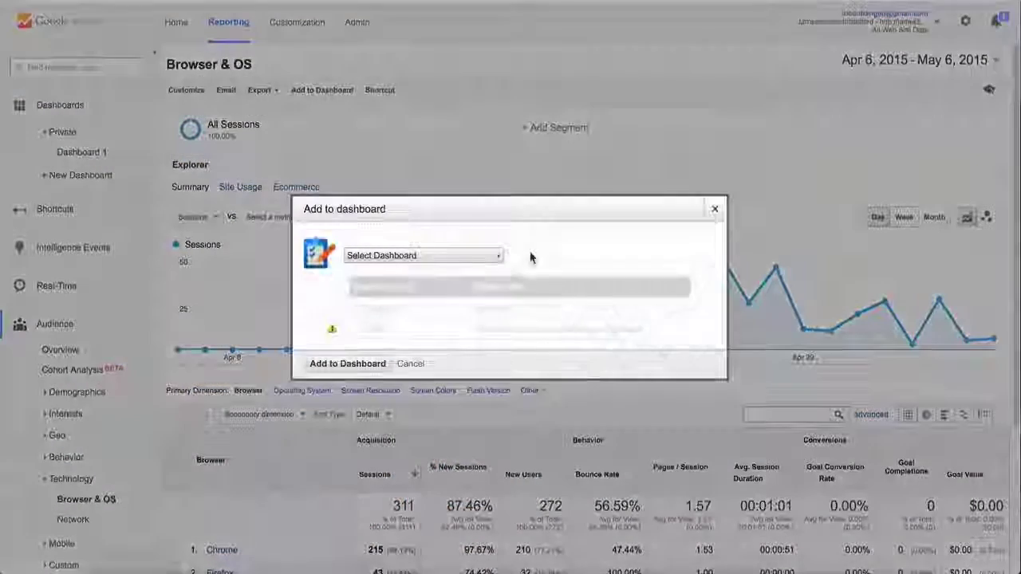
{"action": "left_click", "coordinate": [500, 258]}
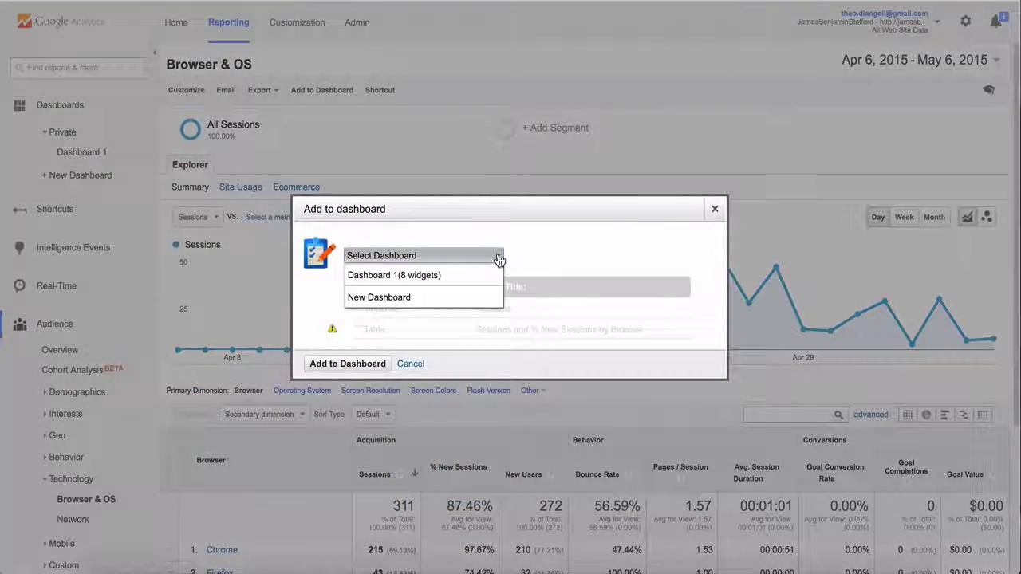
{"action": "left_click", "coordinate": [416, 275]}
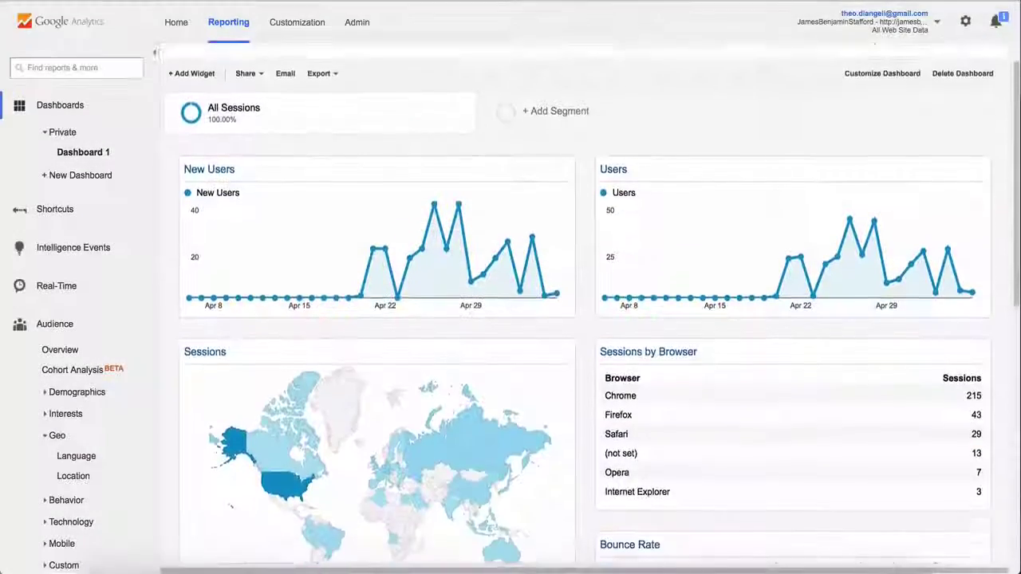
{"action": "scroll", "coordinate": [511, 319], "scroll_direction": "down", "scroll_amount": 1}
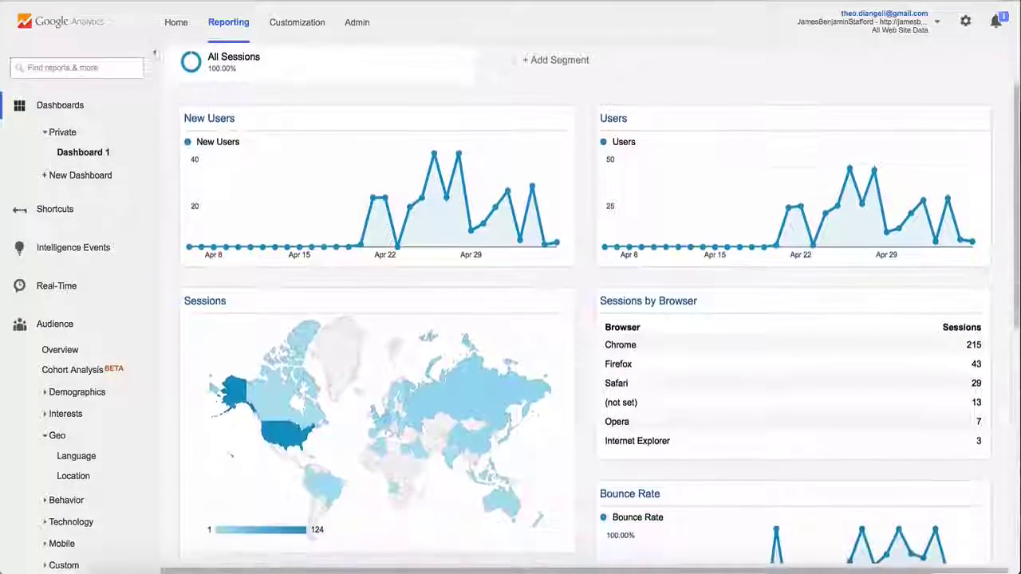
{"action": "scroll", "coordinate": [582, 319], "scroll_direction": "down", "scroll_amount": 4}
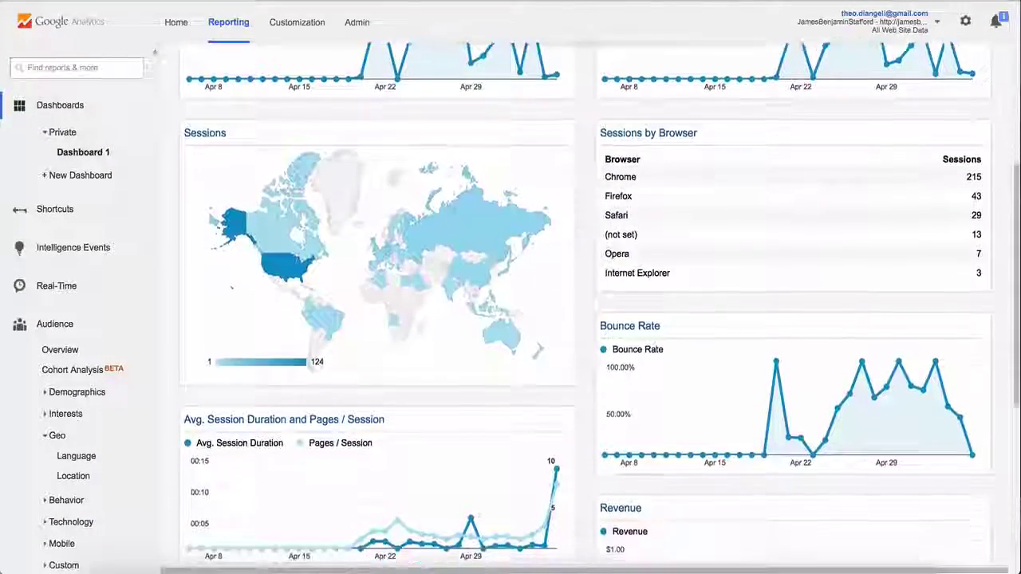
{"action": "scroll", "coordinate": [582, 319], "scroll_direction": "down", "scroll_amount": 5}
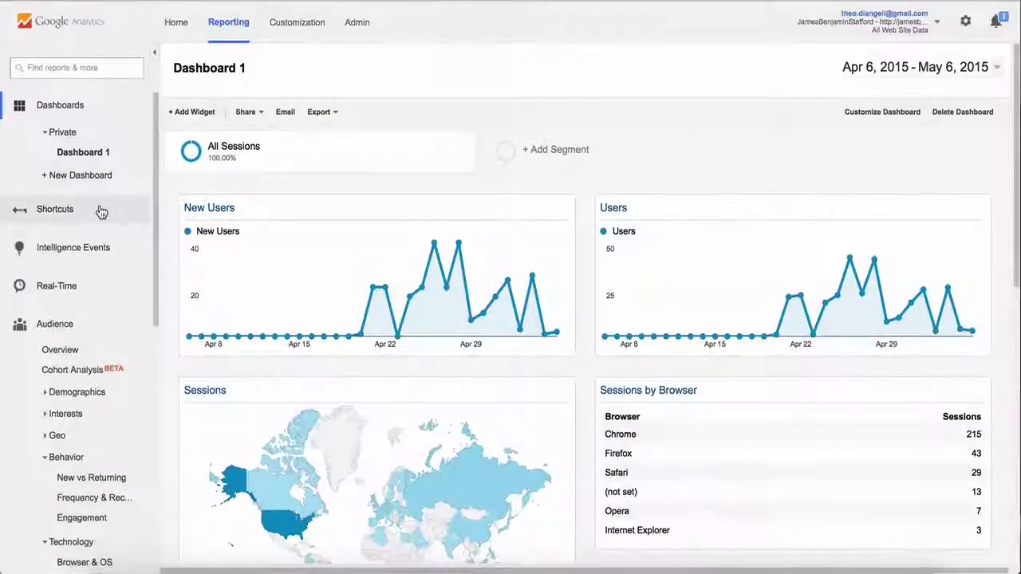
Open the Engagement report and save a shortcut to it named "Engagement".
{"action": "left_click", "coordinate": [102, 211]}
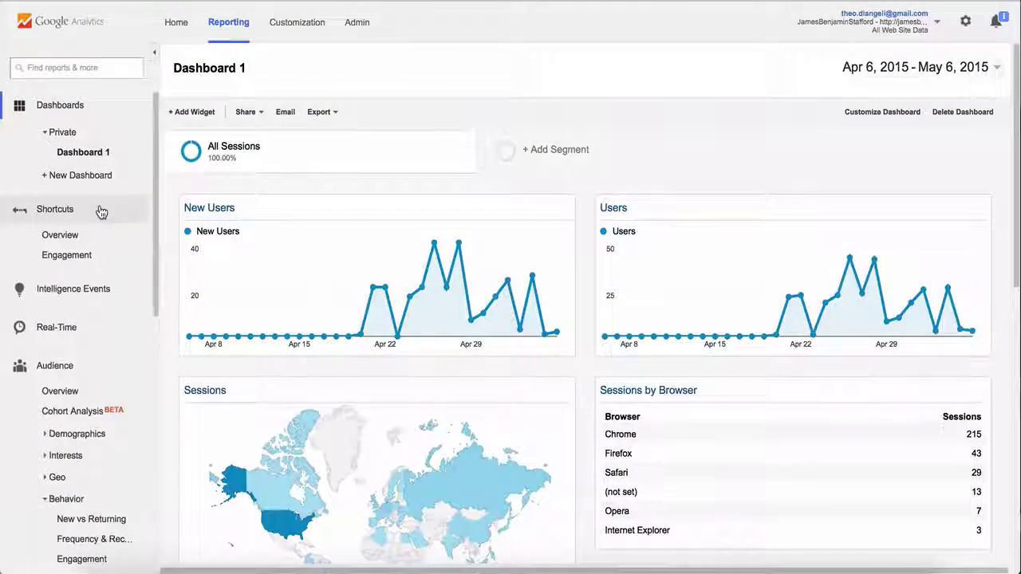
{"action": "left_click", "coordinate": [69, 258]}
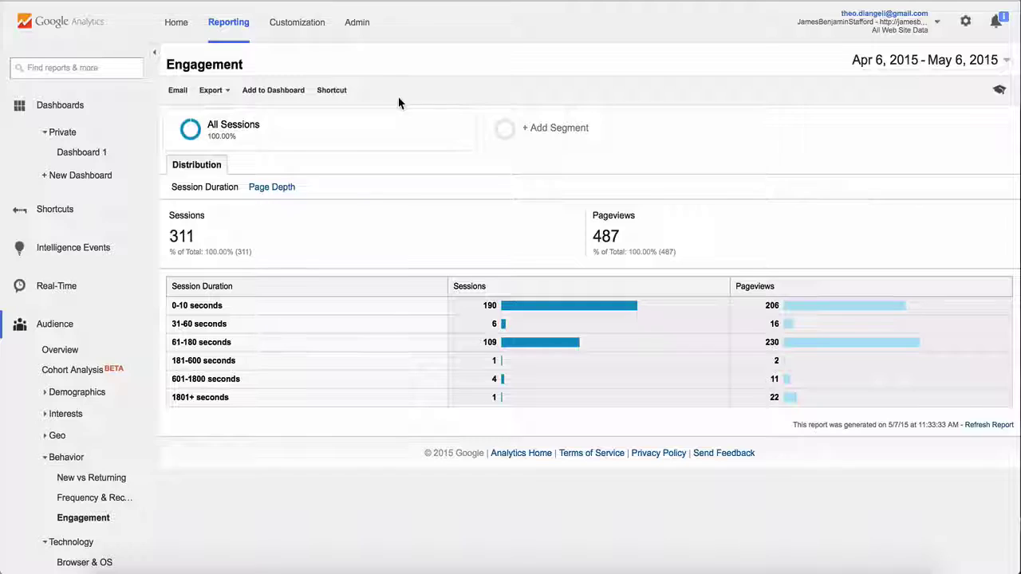
{"action": "left_click", "coordinate": [331, 90]}
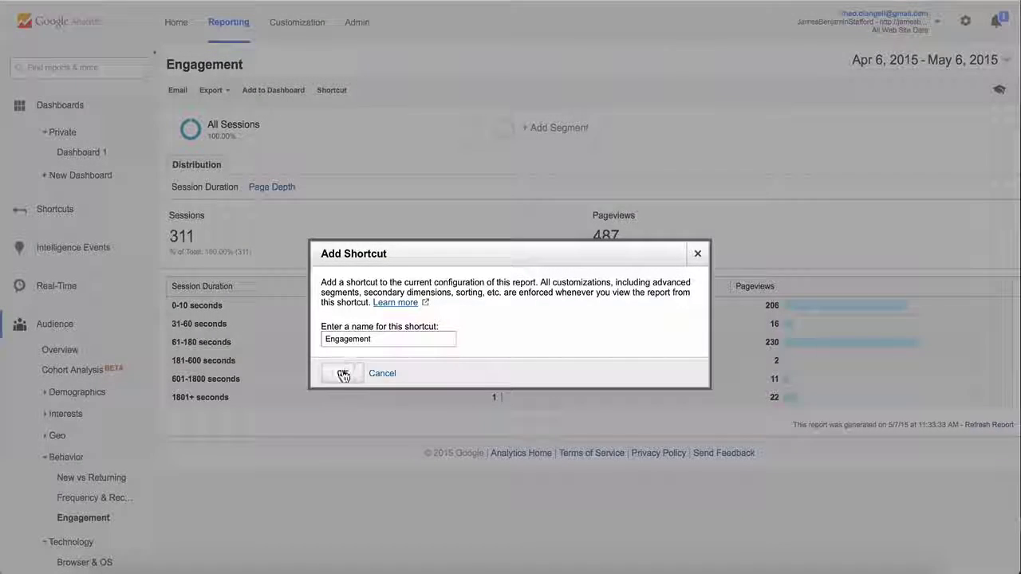
{"action": "left_click", "coordinate": [343, 375]}
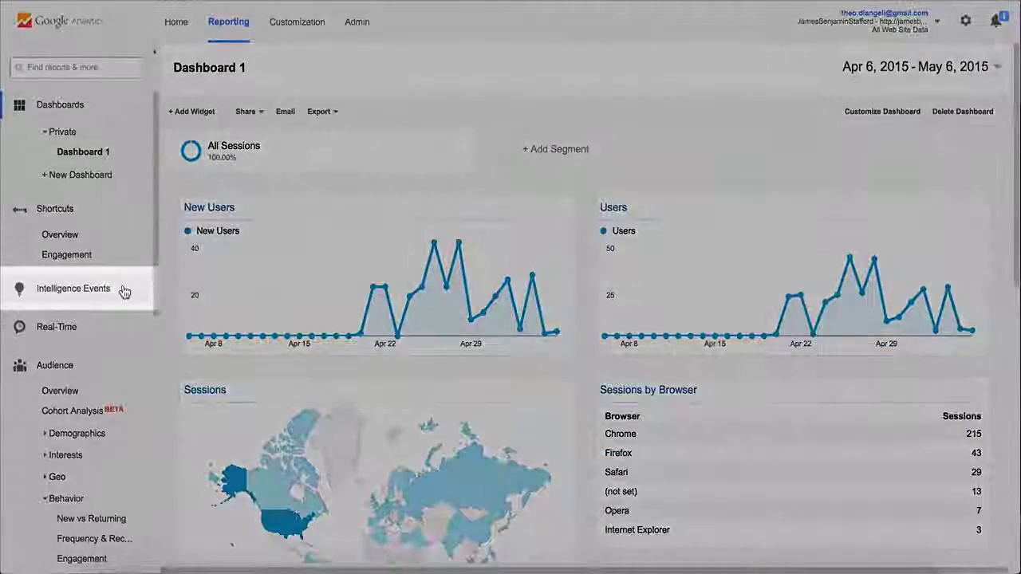
Open the Monthly Events report under Intelligence Events.
{"action": "left_click", "coordinate": [104, 291]}
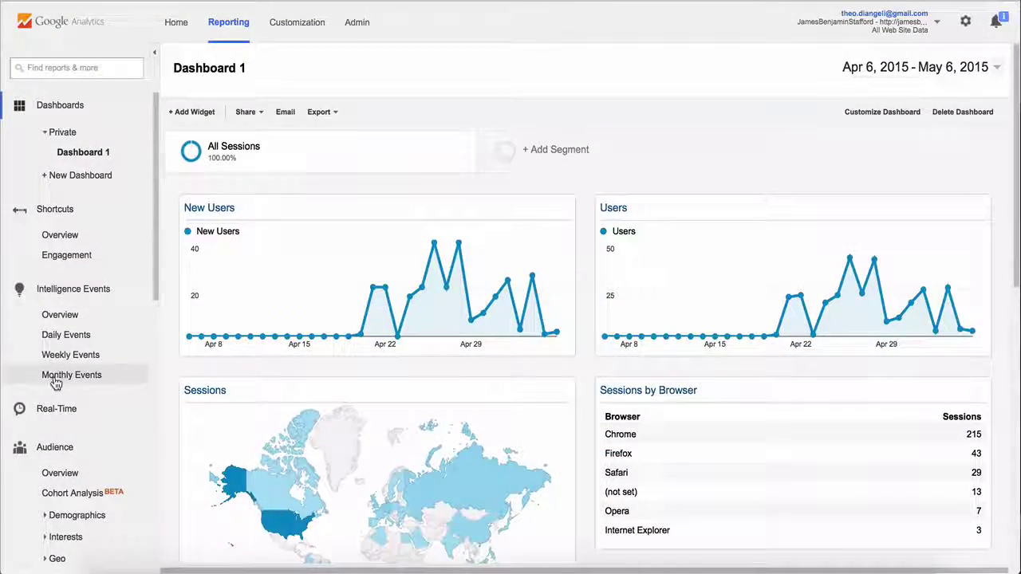
{"action": "left_click", "coordinate": [56, 382]}
{"action": "left_click", "coordinate": [861, 389]}
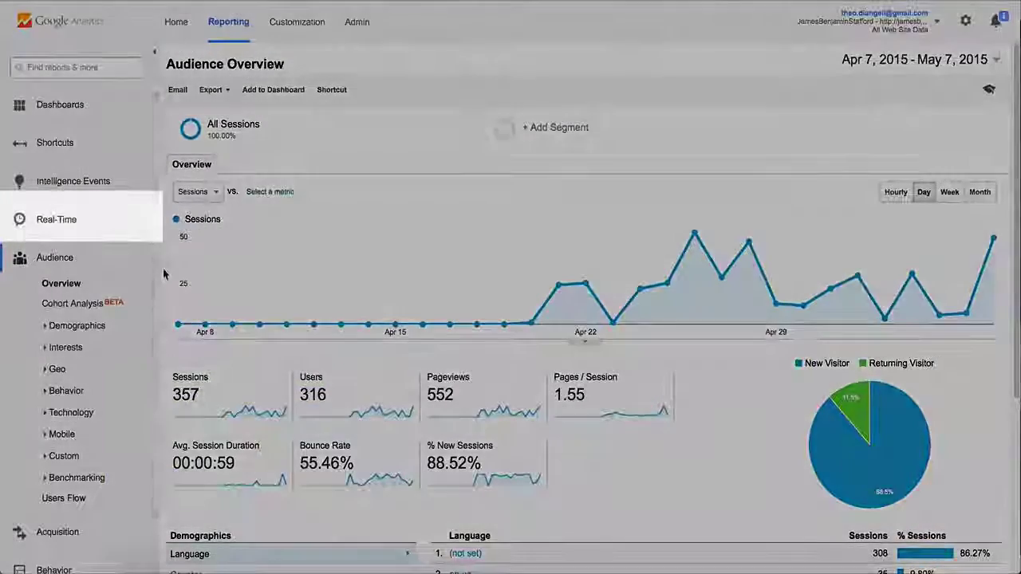
Open the Real-Time Overview report and look through its active users, pages and locations.
{"action": "left_click", "coordinate": [86, 227]}
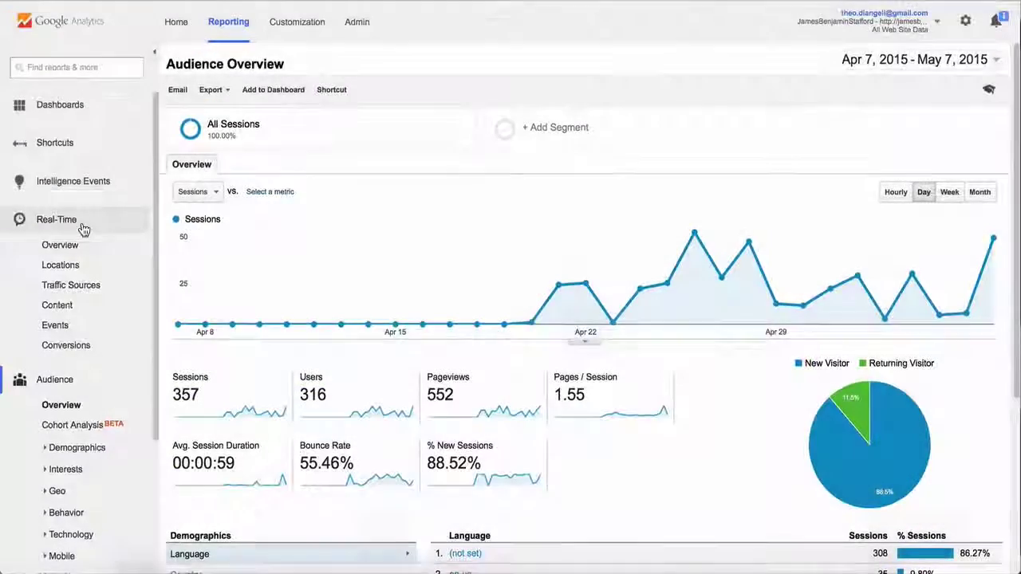
{"action": "left_click", "coordinate": [60, 248]}
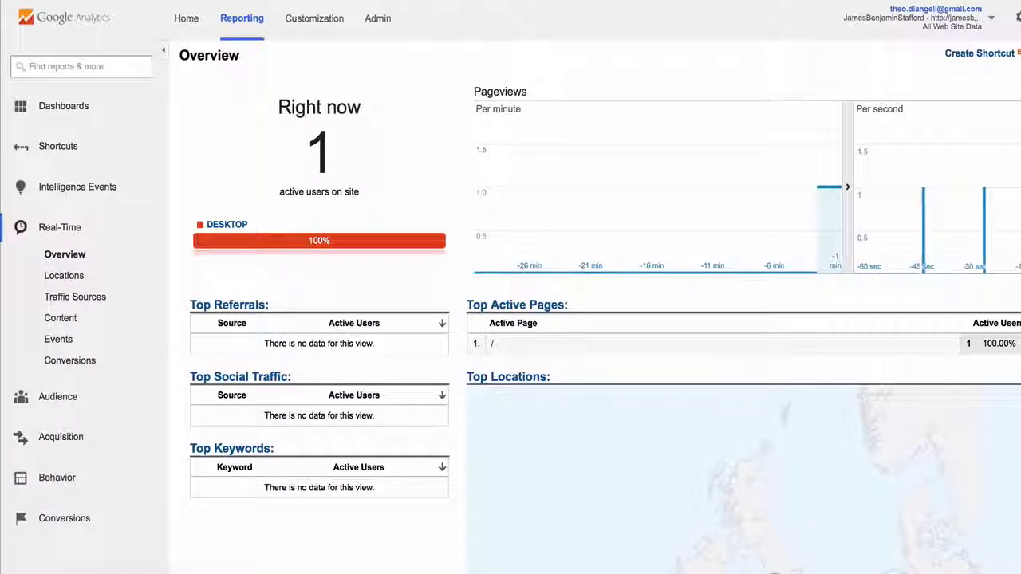
{"action": "scroll", "coordinate": [598, 319], "scroll_direction": "down", "scroll_amount": 5}
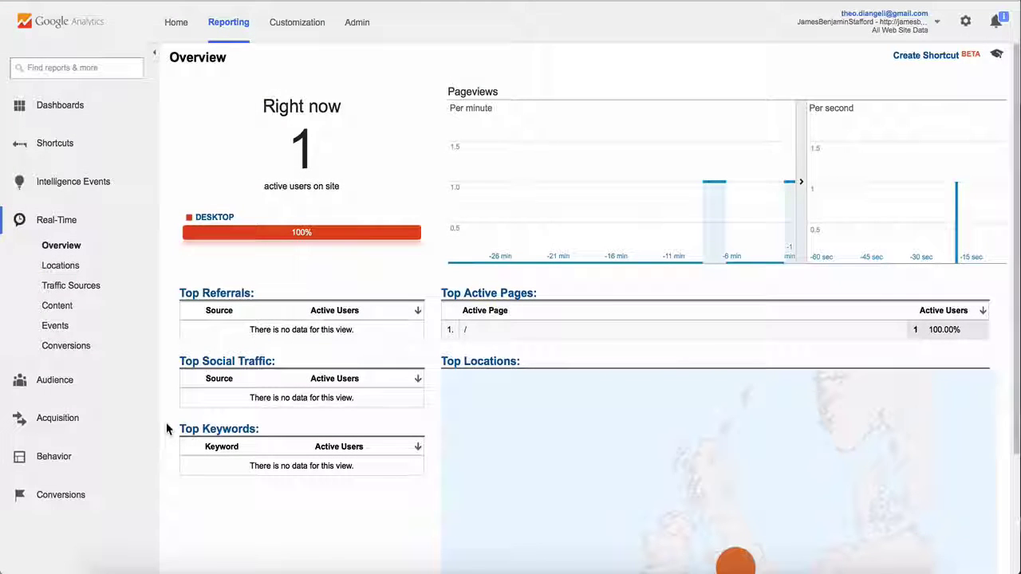
Expand the Demographics reports under Audience and view the Mobile Overview and Devices reports.
{"action": "left_click", "coordinate": [128, 383]}
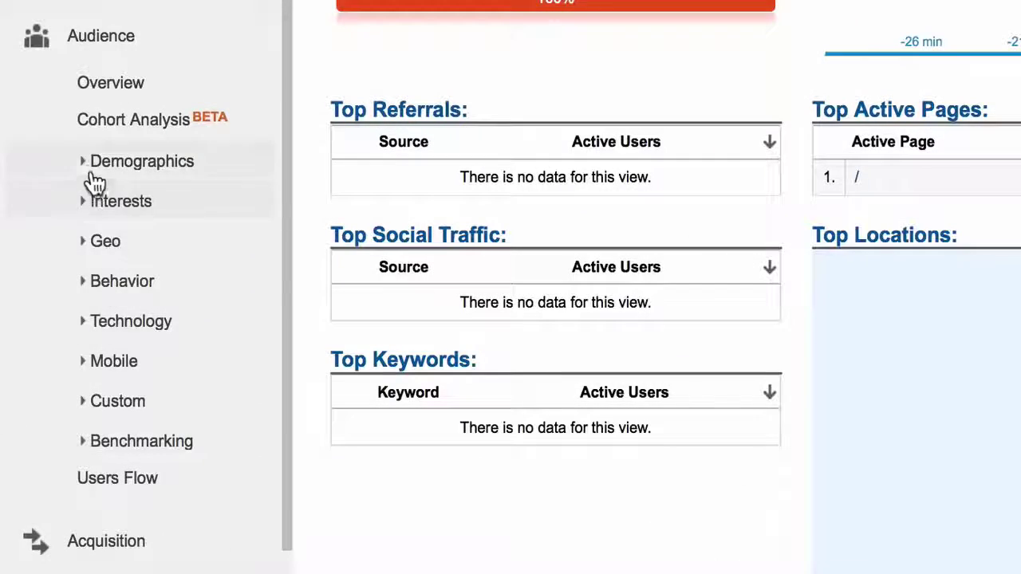
{"action": "left_click", "coordinate": [86, 167]}
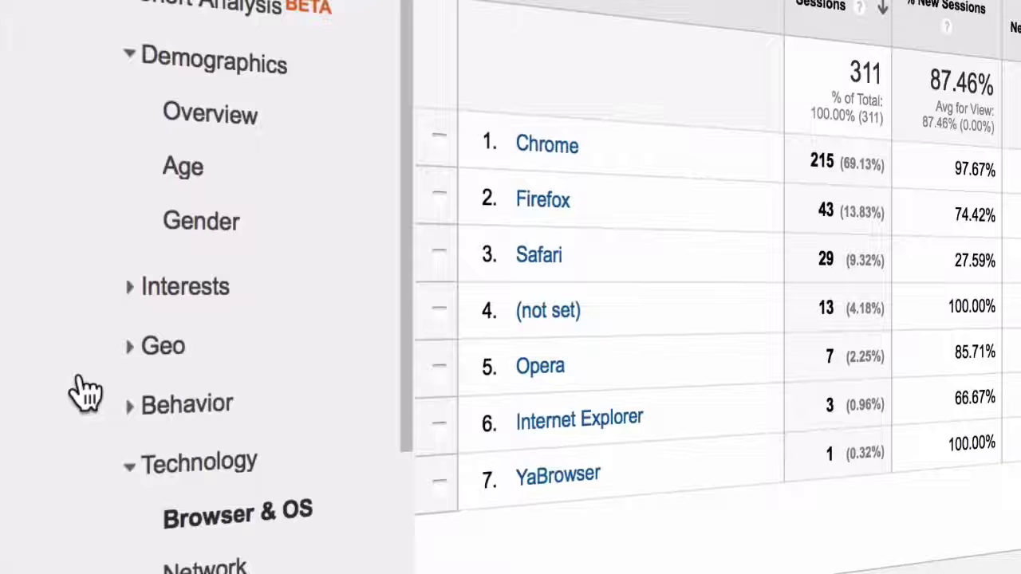
{"action": "scroll", "coordinate": [83, 389], "scroll_direction": "down", "scroll_amount": 3}
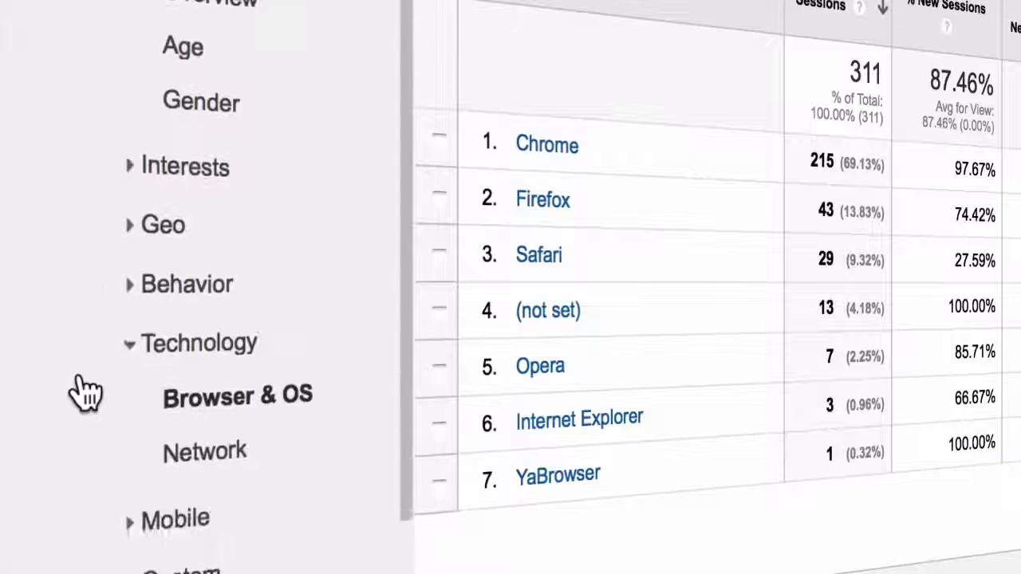
{"action": "scroll", "coordinate": [85, 391], "scroll_direction": "down", "scroll_amount": 3}
{"action": "left_click", "coordinate": [151, 387]}
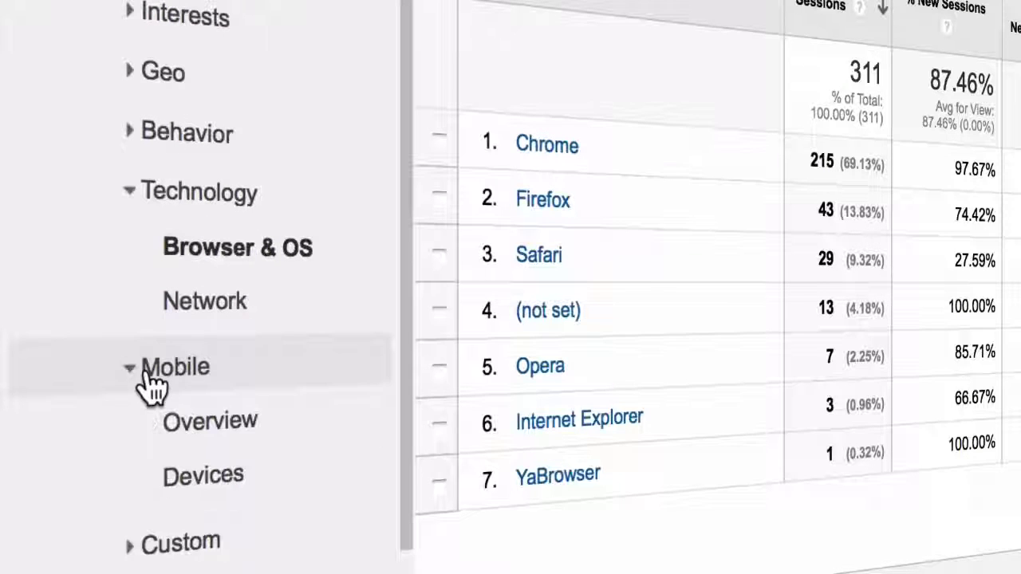
{"action": "left_click", "coordinate": [209, 431]}
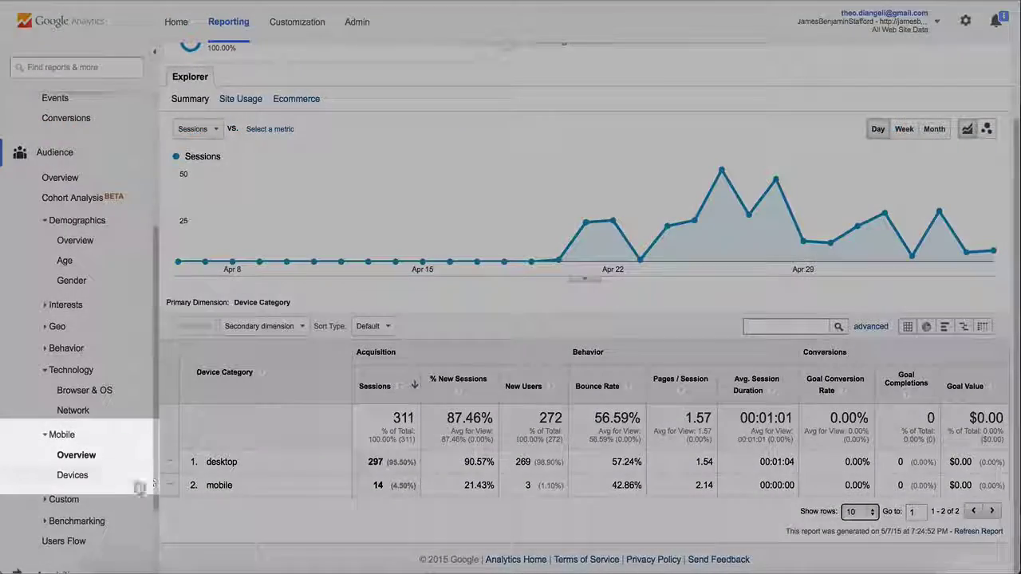
{"action": "left_click", "coordinate": [102, 483]}
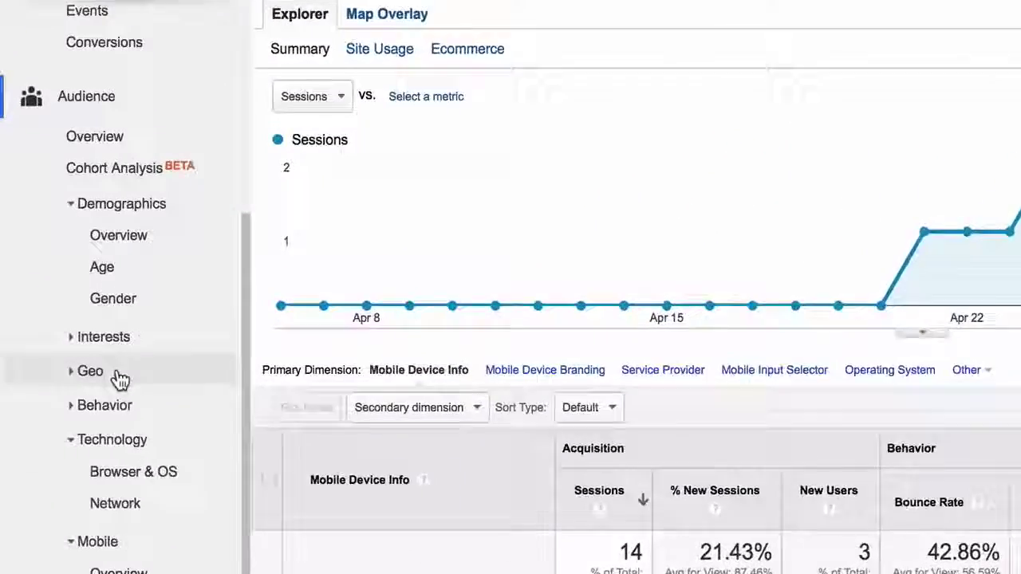
Open the Geo Location report and check the session figures of individual countries on the map.
{"action": "left_click", "coordinate": [60, 328]}
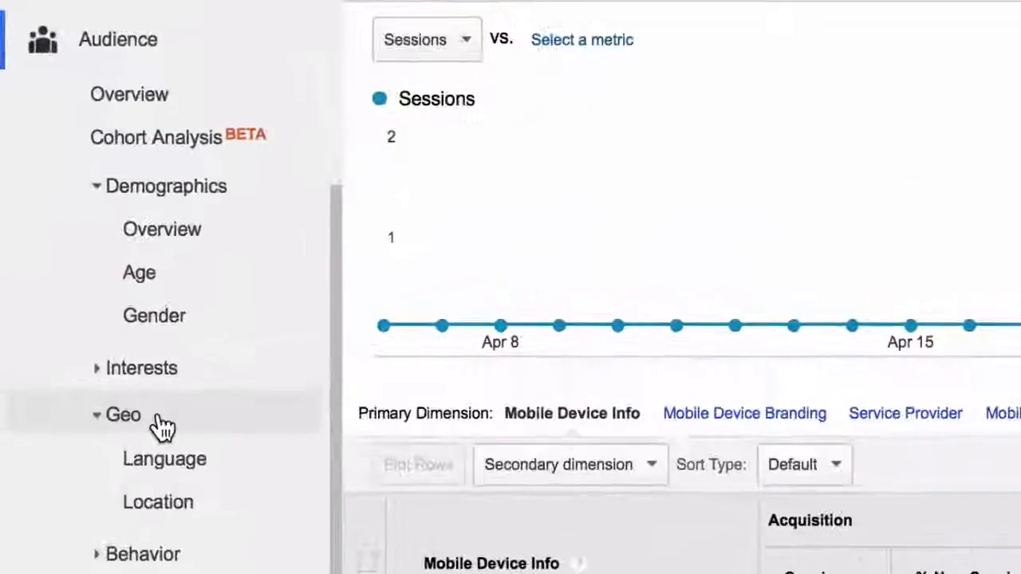
{"action": "left_click", "coordinate": [164, 513]}
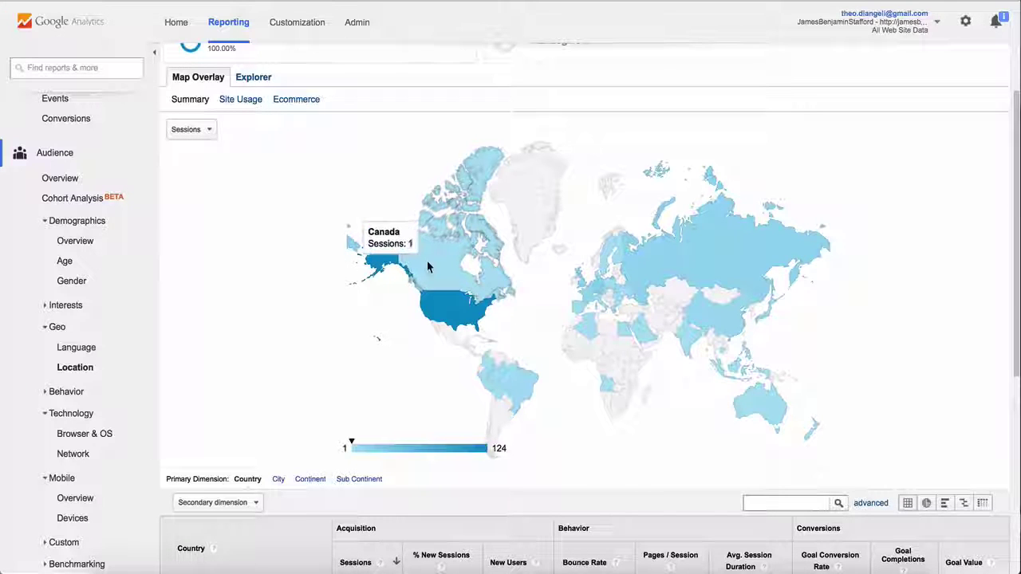
{"action": "mouse_move", "coordinate": [459, 315]}
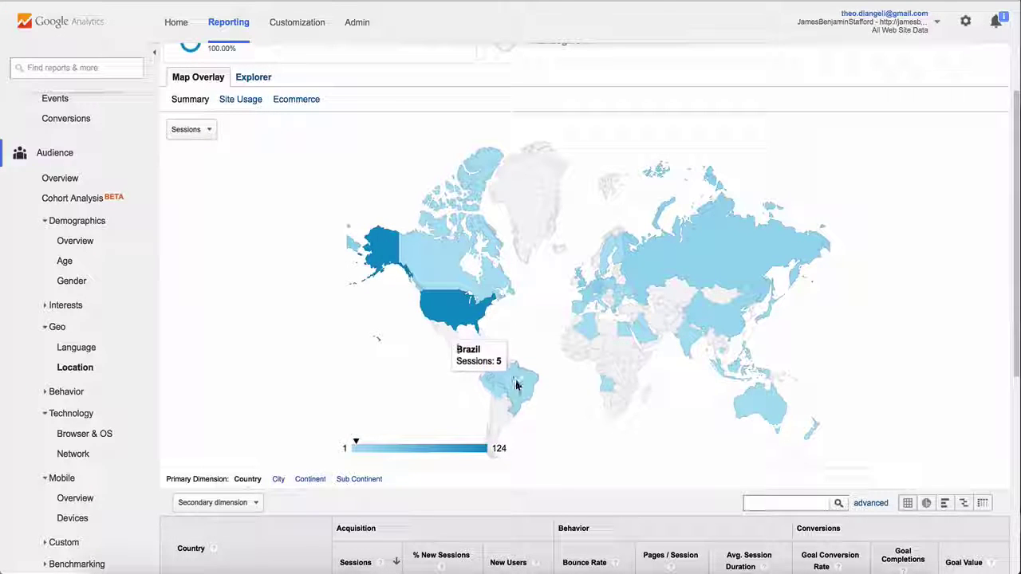
{"action": "mouse_move", "coordinate": [595, 277]}
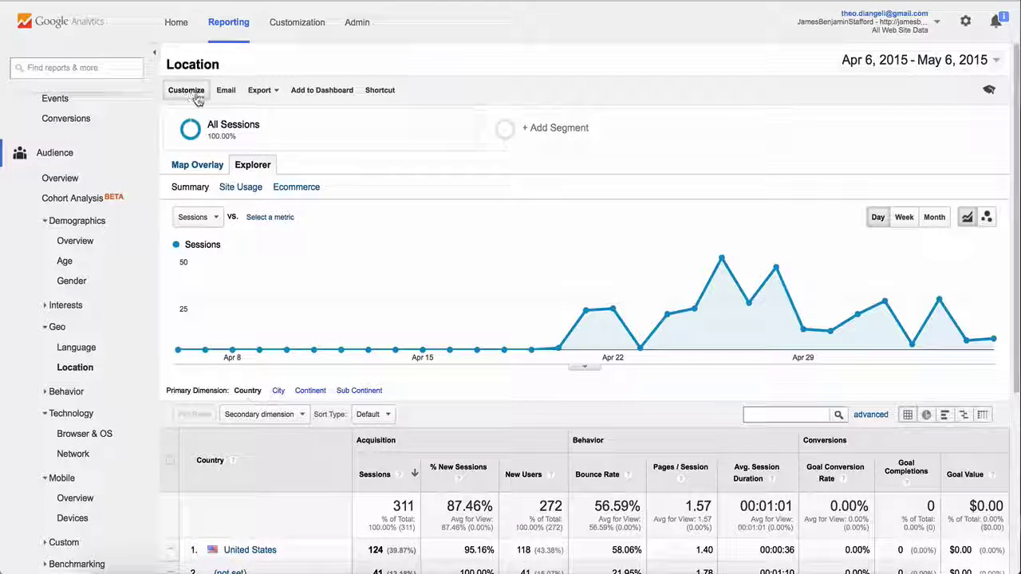
Examine the Location report's export formats, help and segment options.
{"action": "left_click", "coordinate": [269, 96]}
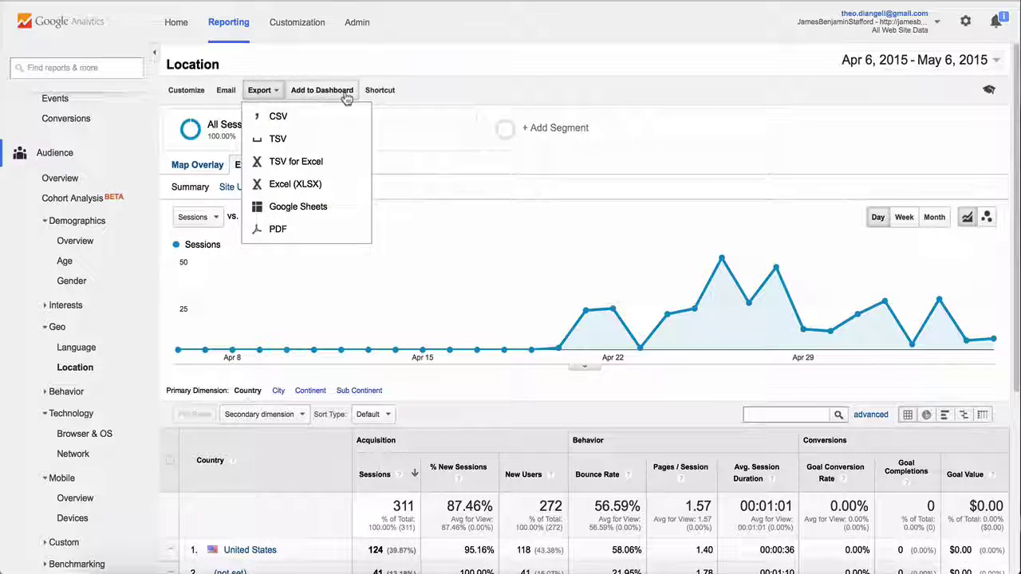
{"action": "left_click", "coordinate": [413, 93]}
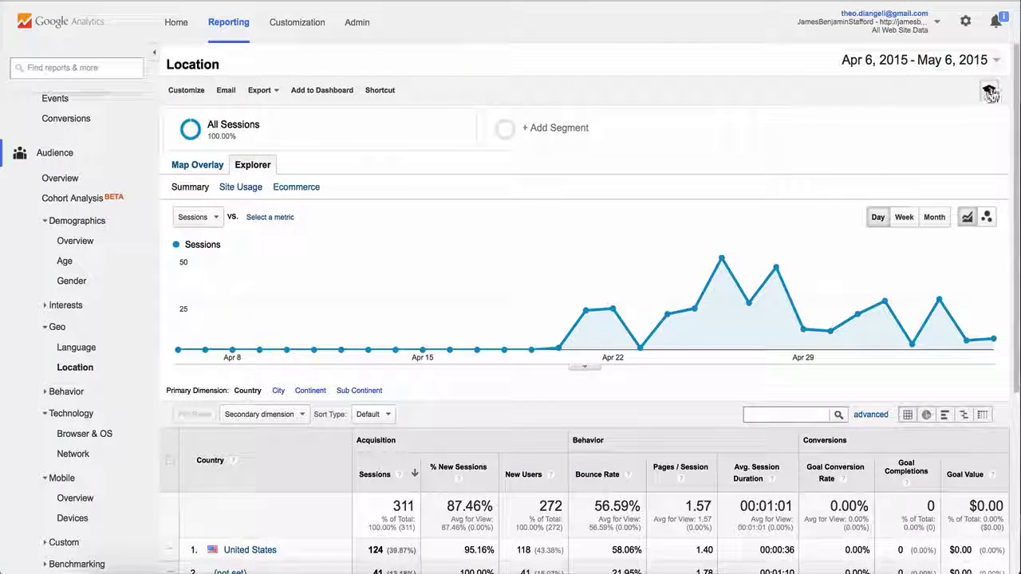
{"action": "left_click", "coordinate": [990, 92]}
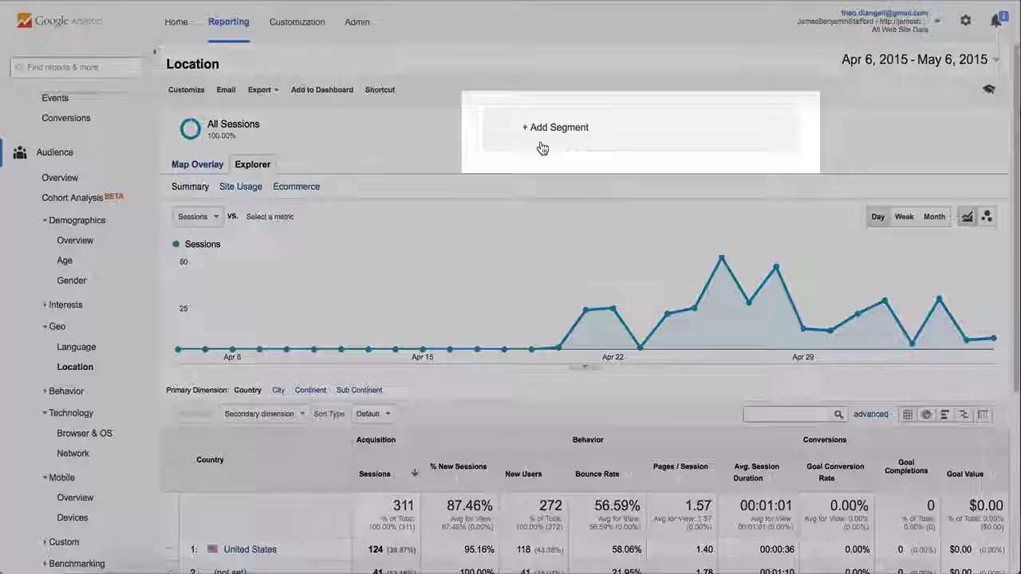
{"action": "left_click", "coordinate": [542, 149]}
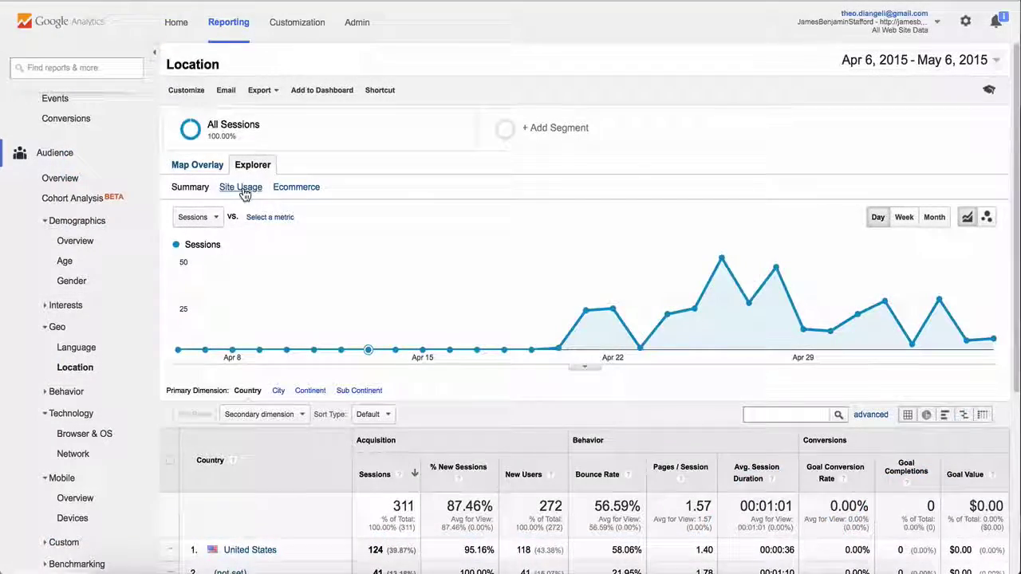
View the Location report's Site Usage metrics and its Map Overlay.
{"action": "left_click", "coordinate": [242, 188]}
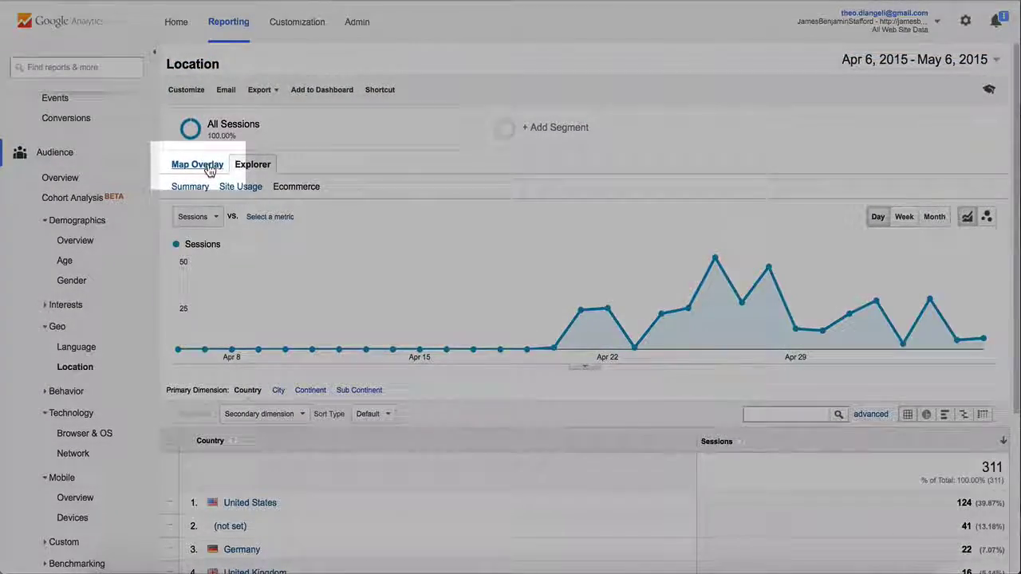
{"action": "left_click", "coordinate": [209, 171]}
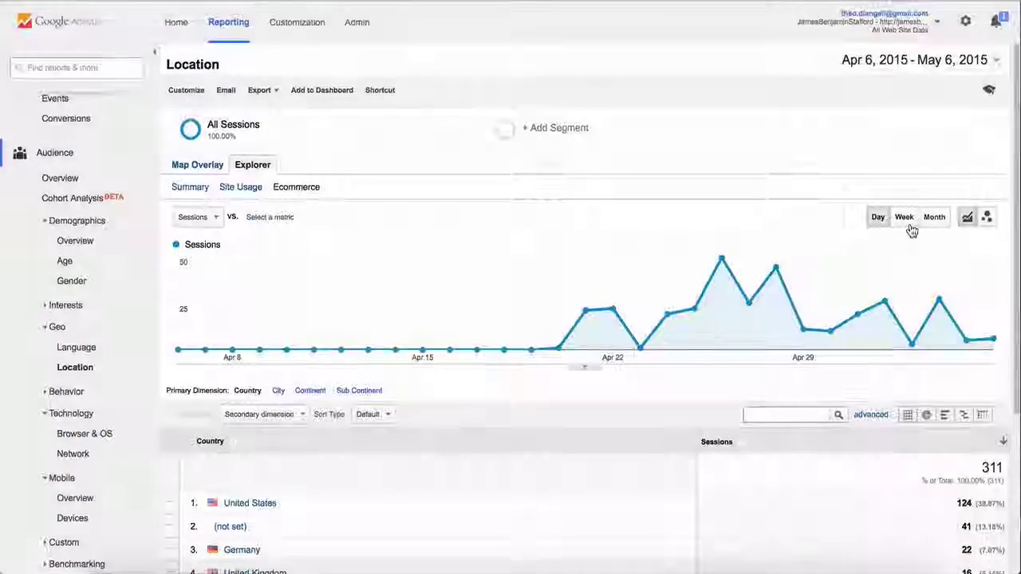
Show the Location report's sessions chart by week and by month, and switch it to the motion chart.
{"action": "left_click", "coordinate": [905, 220]}
{"action": "left_click", "coordinate": [935, 220]}
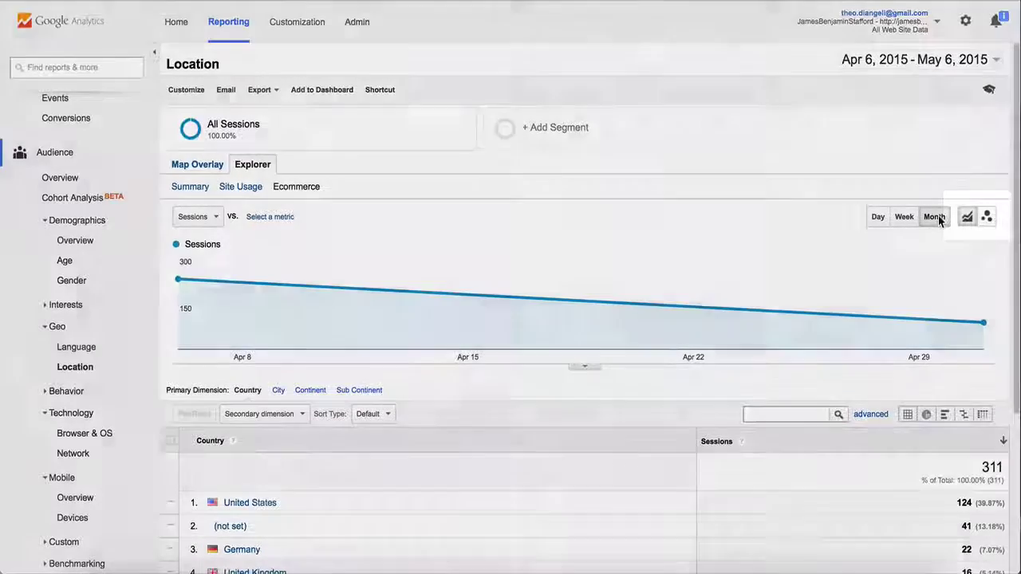
{"action": "left_click", "coordinate": [987, 220]}
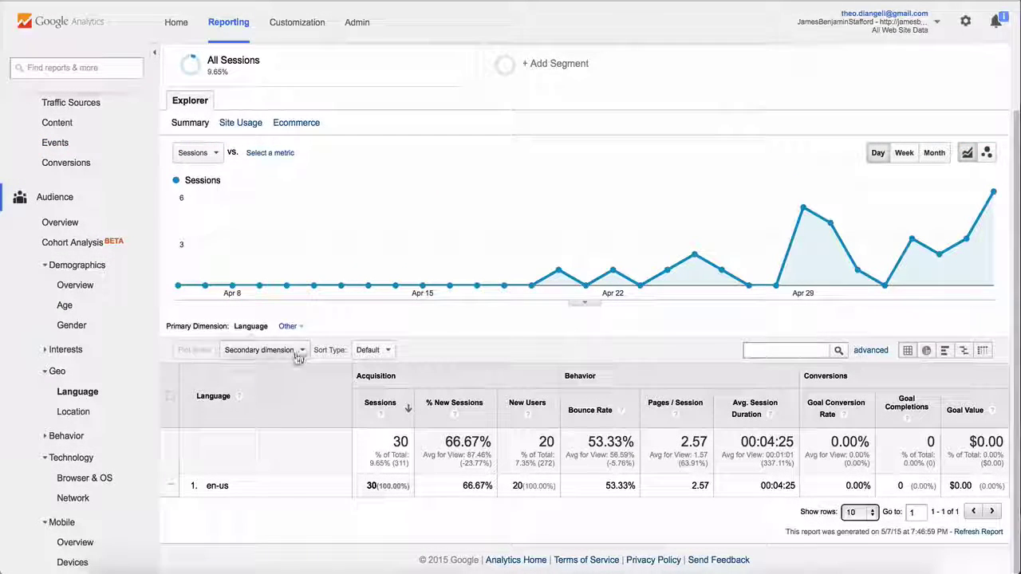
Add the acquisition Source as secondary dimension to the Language report and show the table in the percentage pie view.
{"action": "left_click", "coordinate": [302, 352]}
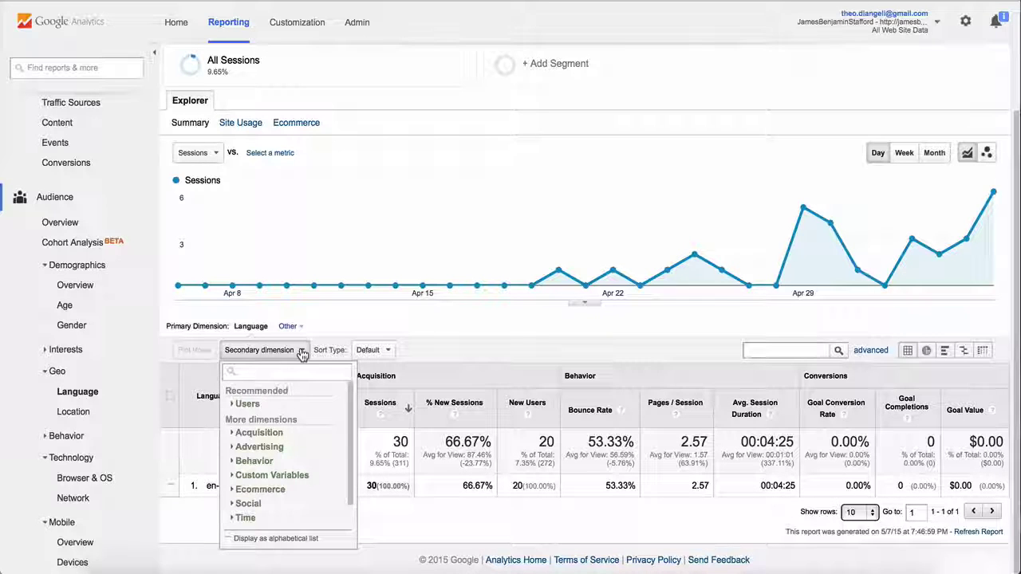
{"action": "left_click", "coordinate": [233, 435]}
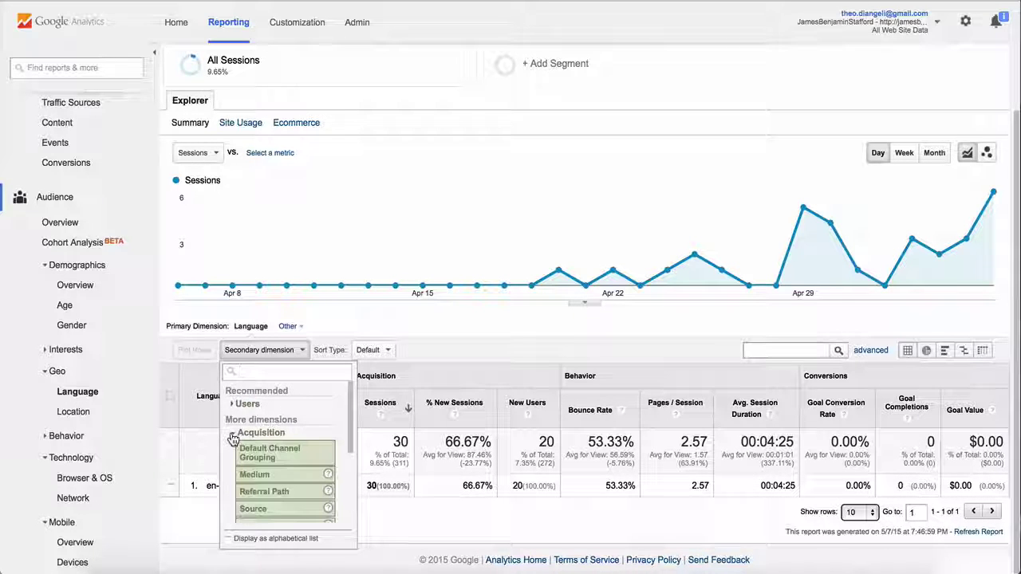
{"action": "left_click", "coordinate": [286, 512]}
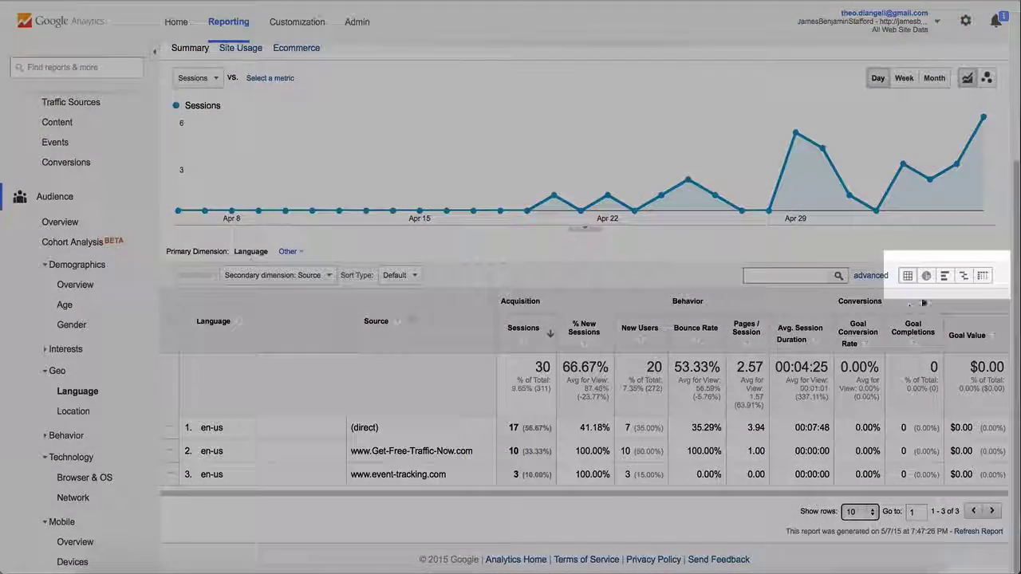
{"action": "left_click", "coordinate": [926, 275]}
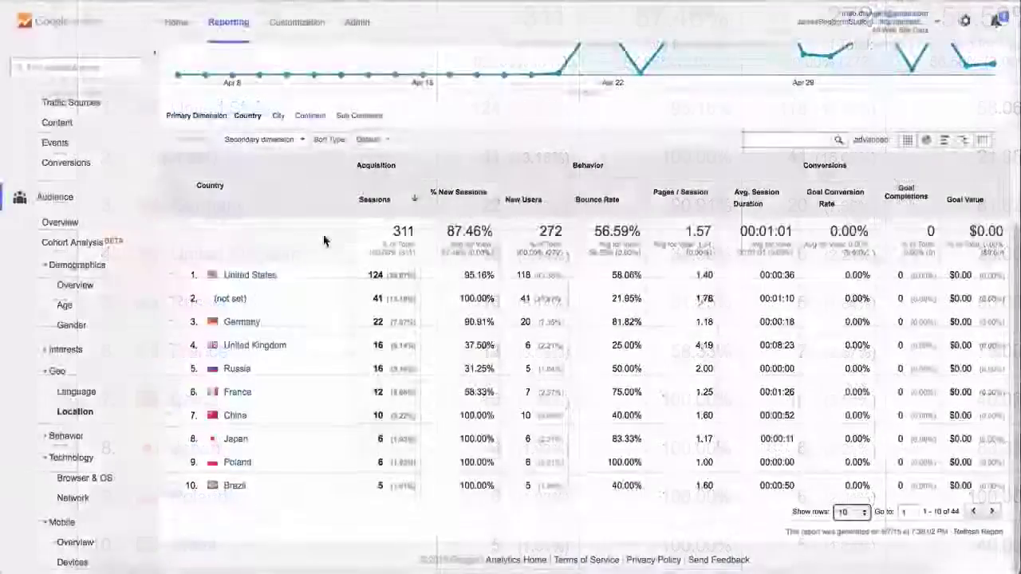
Drill down in the Location report's country table to the United States and its California region.
{"action": "left_click", "coordinate": [248, 276]}
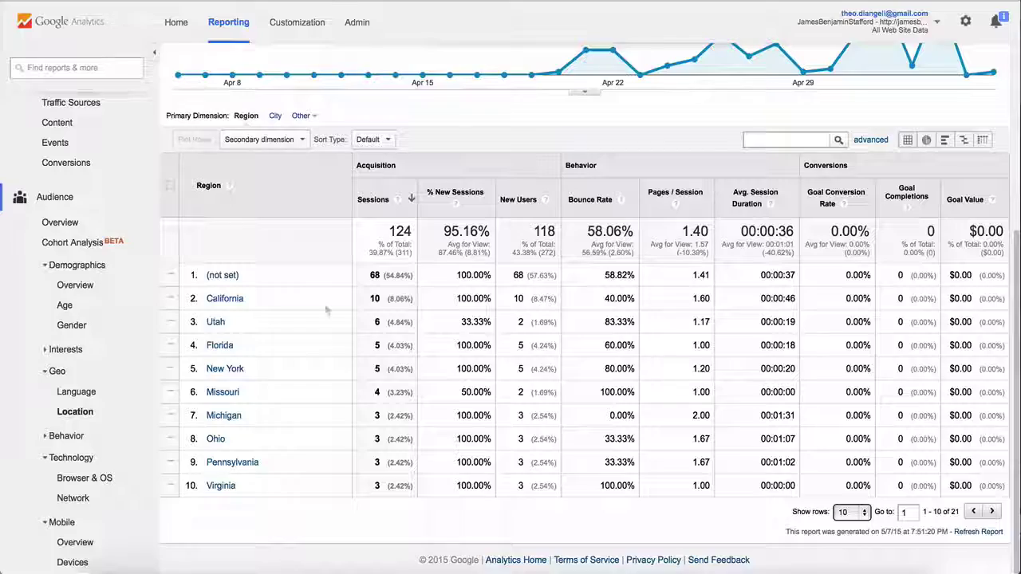
{"action": "left_click", "coordinate": [225, 301]}
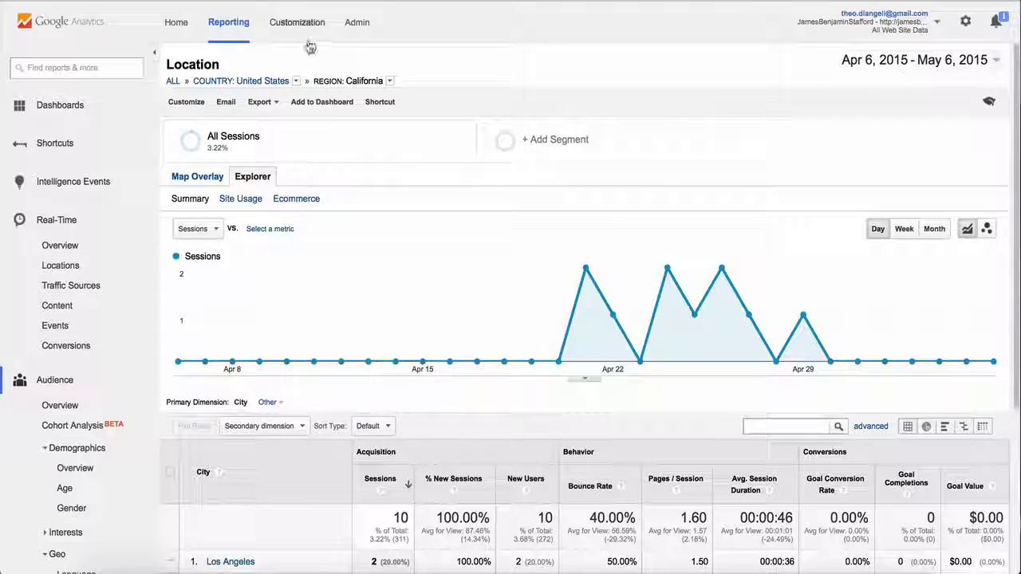
Open the custom report setup for "Location Report" and browse the metrics available for its metric group.
{"action": "left_click", "coordinate": [297, 24]}
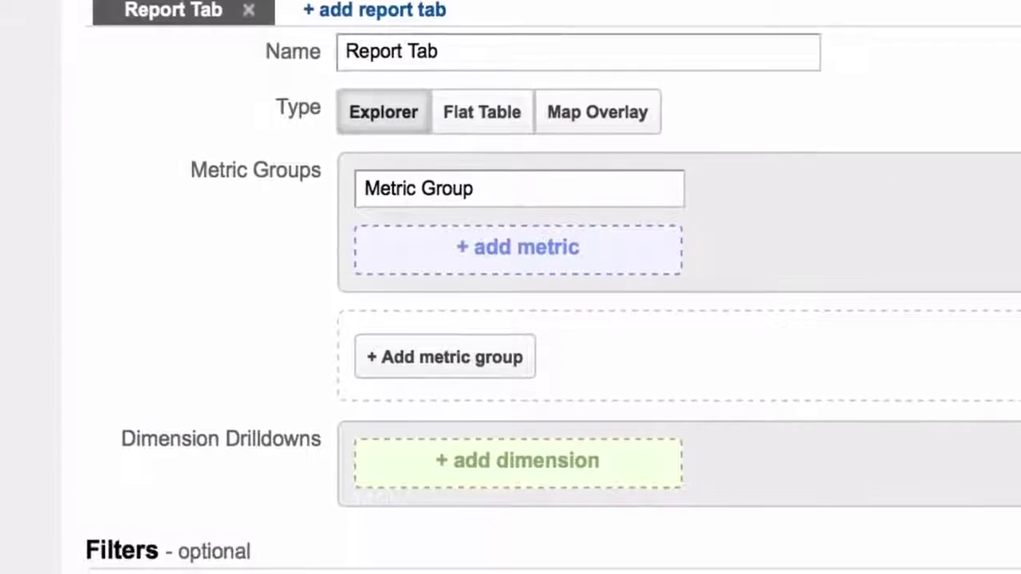
{"action": "left_click", "coordinate": [518, 247]}
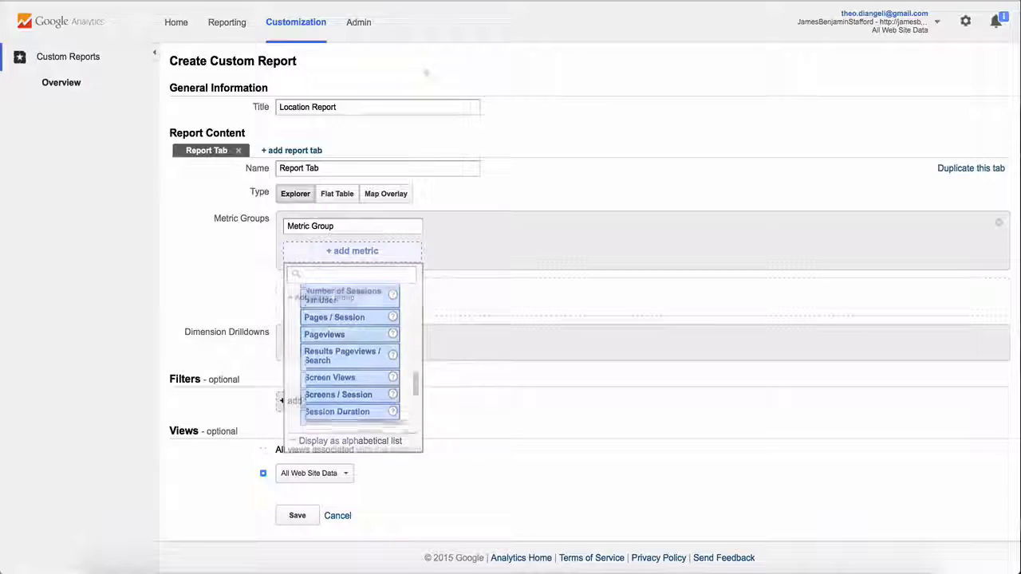
{"action": "left_click", "coordinate": [426, 72]}
Open the goals of the All Web Site Data view, and enter the title of a new thank-you page in WordPress.
{"action": "left_click", "coordinate": [359, 22]}
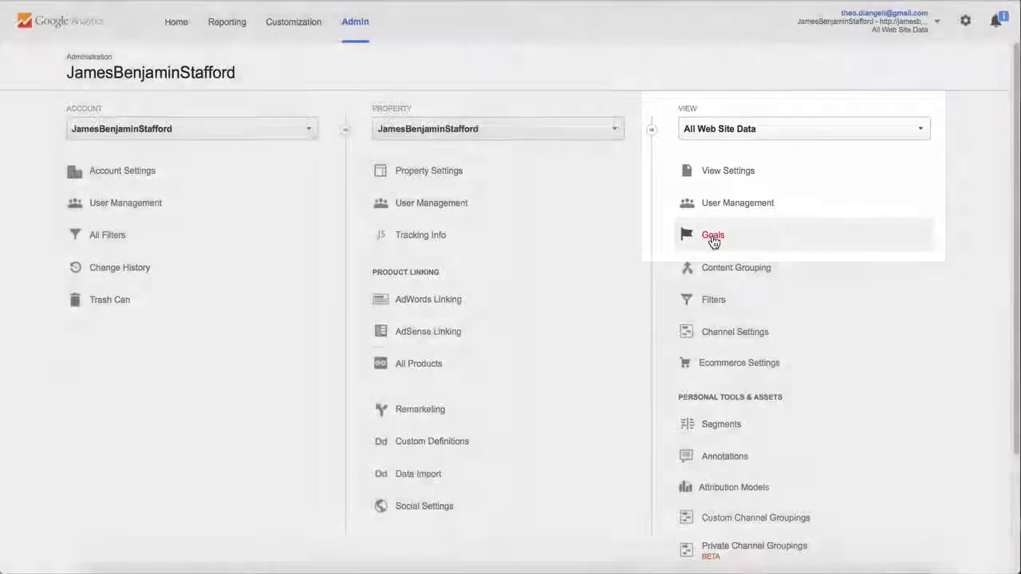
{"action": "left_click", "coordinate": [713, 237]}
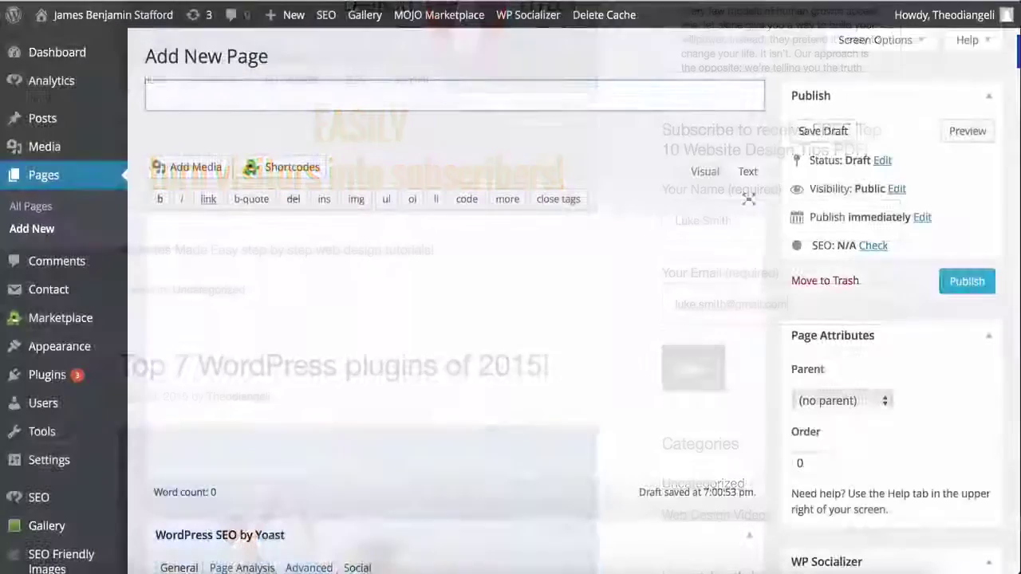
{"action": "type", "text": "Thank"}
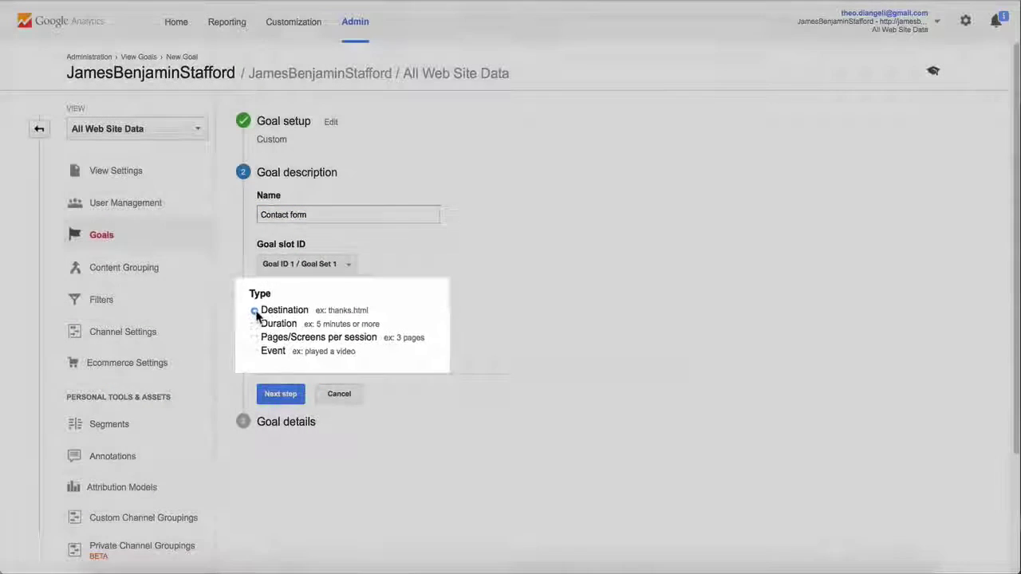
Create the "Contact form" goal in Google Analytics as a Destination goal that equals /thank-you/.
{"action": "left_click", "coordinate": [261, 314]}
{"action": "left_click", "coordinate": [278, 395]}
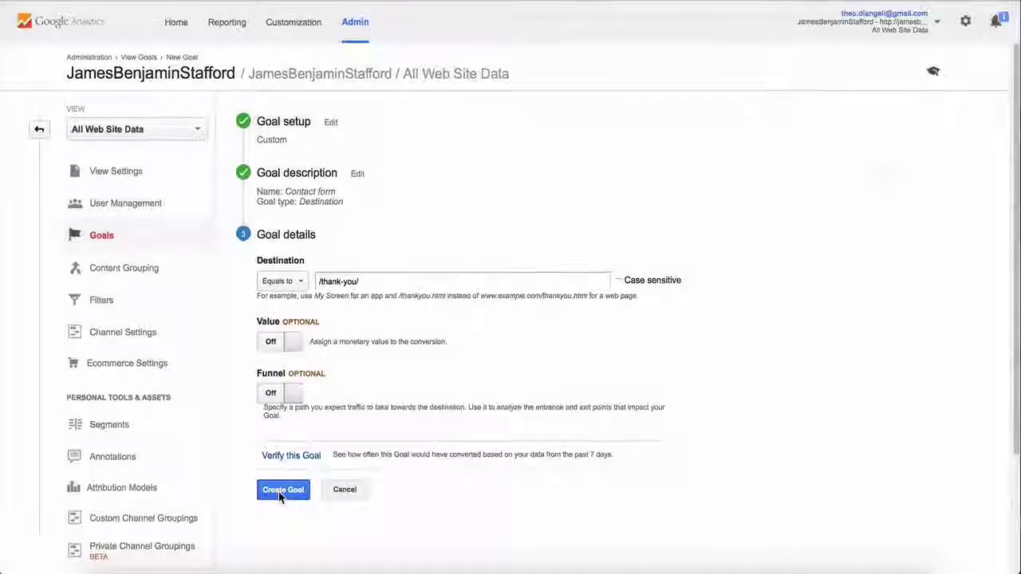
{"action": "left_click", "coordinate": [279, 492]}
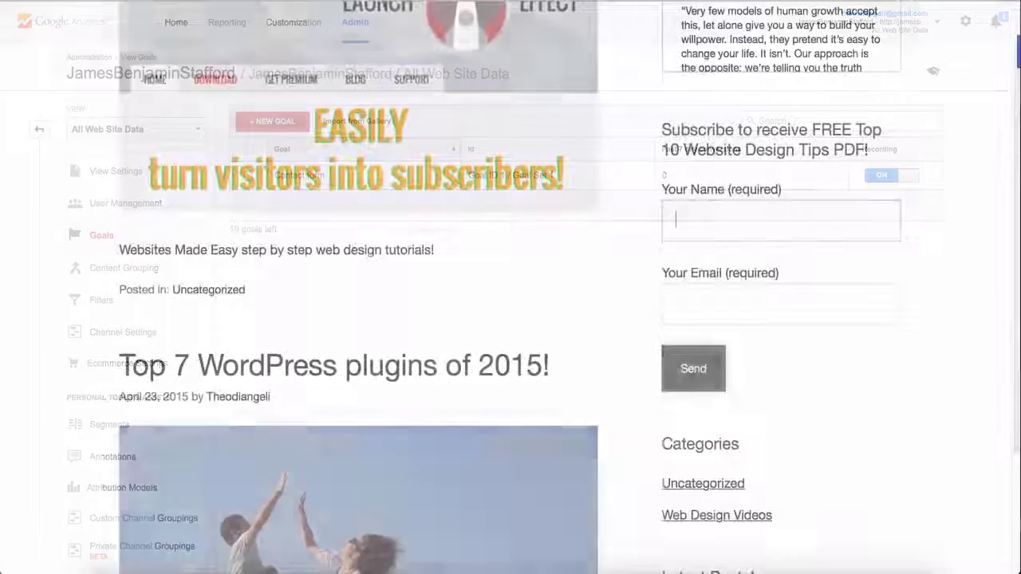
Switch to the website and enter the subscriber's name in the free PDF subscription form.
{"action": "type", "text": "Lu"}
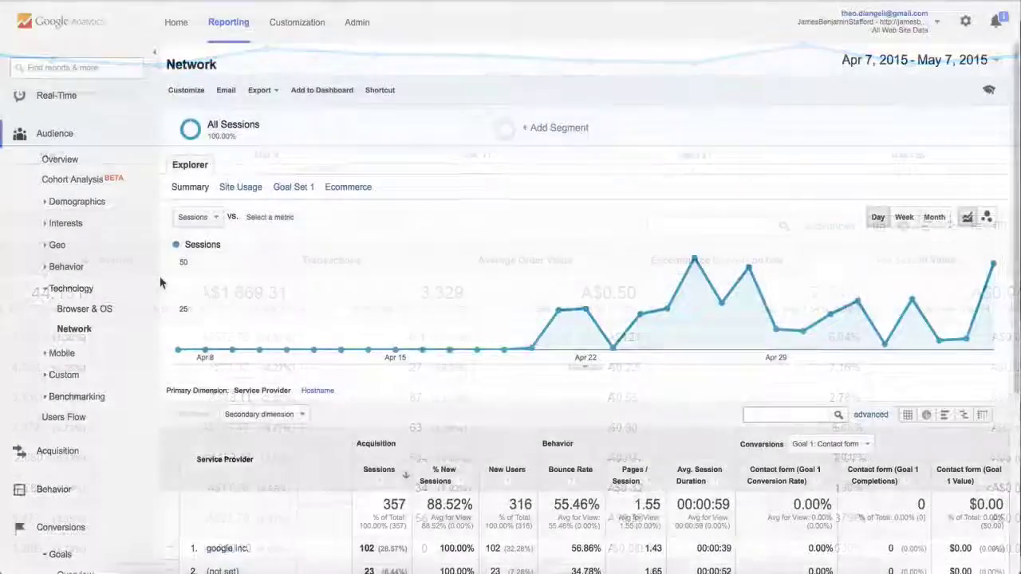
Look through the service providers in Google Analytics' Network report and open the Behavior reports.
{"action": "scroll", "coordinate": [160, 282], "scroll_direction": "down", "scroll_amount": 3}
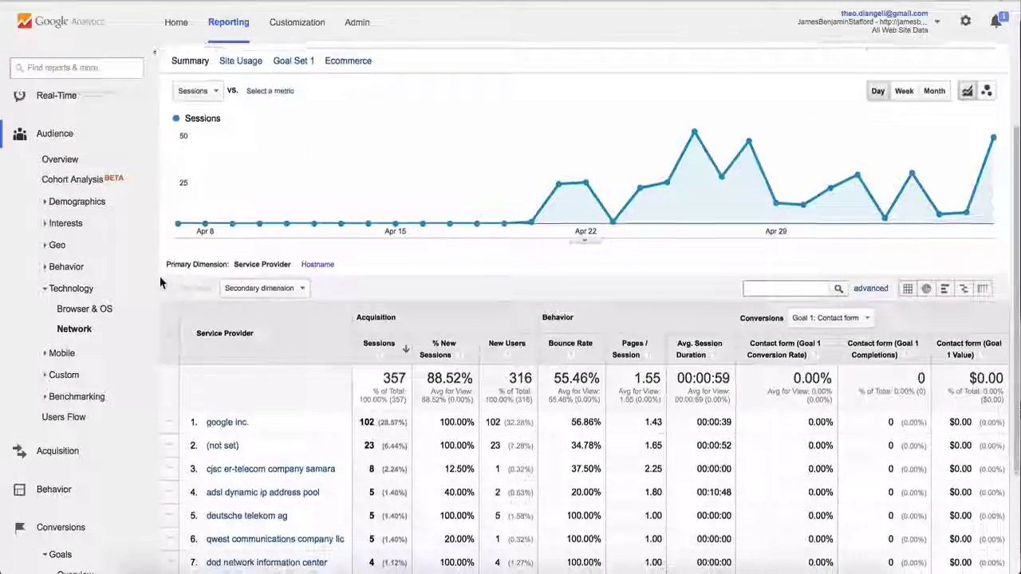
{"action": "scroll", "coordinate": [160, 283], "scroll_direction": "down", "scroll_amount": 4}
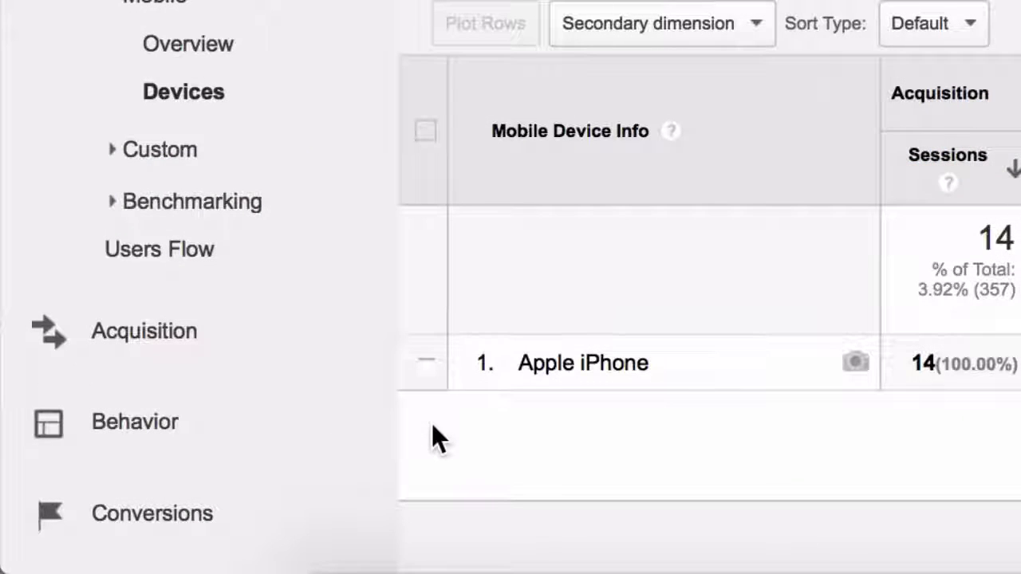
{"action": "left_click", "coordinate": [190, 435]}
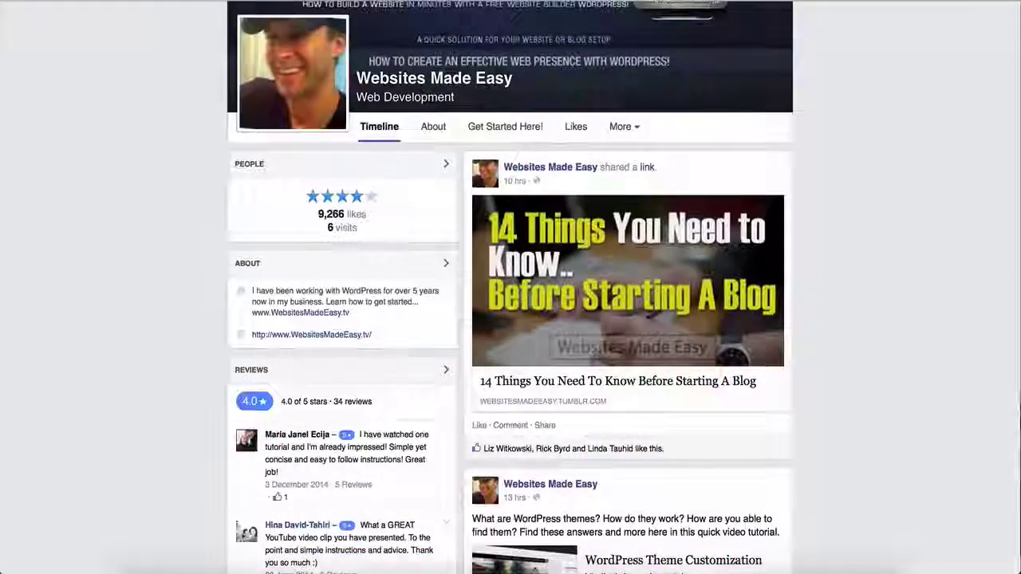
{"action": "scroll", "coordinate": [510, 287], "scroll_direction": "down", "scroll_amount": 5}
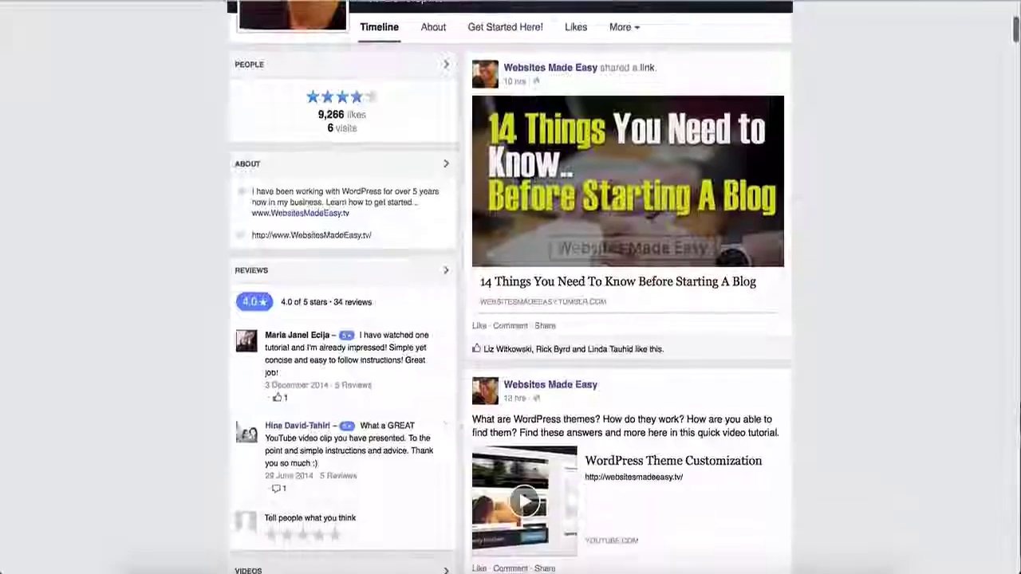
{"action": "scroll", "coordinate": [510, 287], "scroll_direction": "down", "scroll_amount": 3}
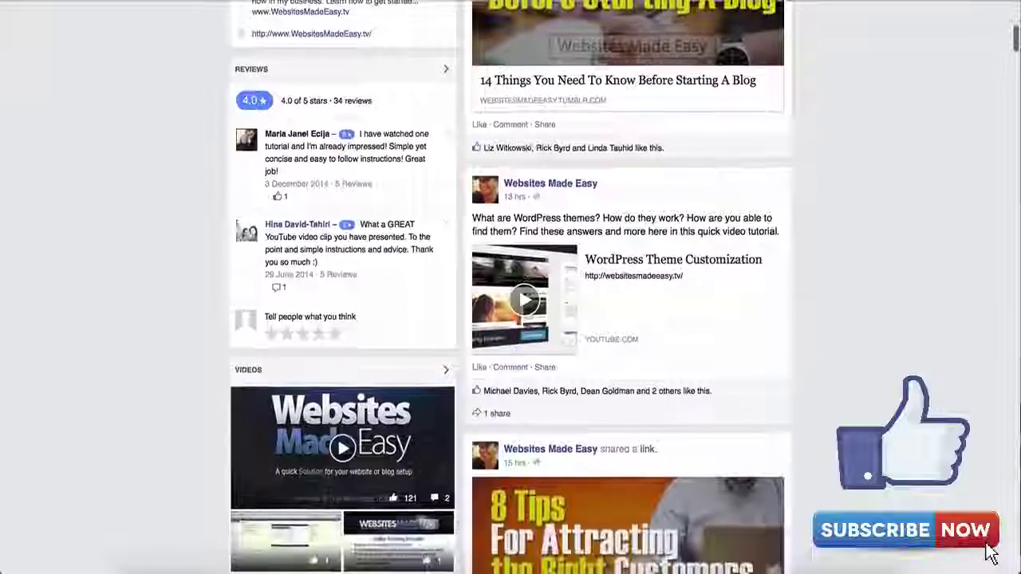